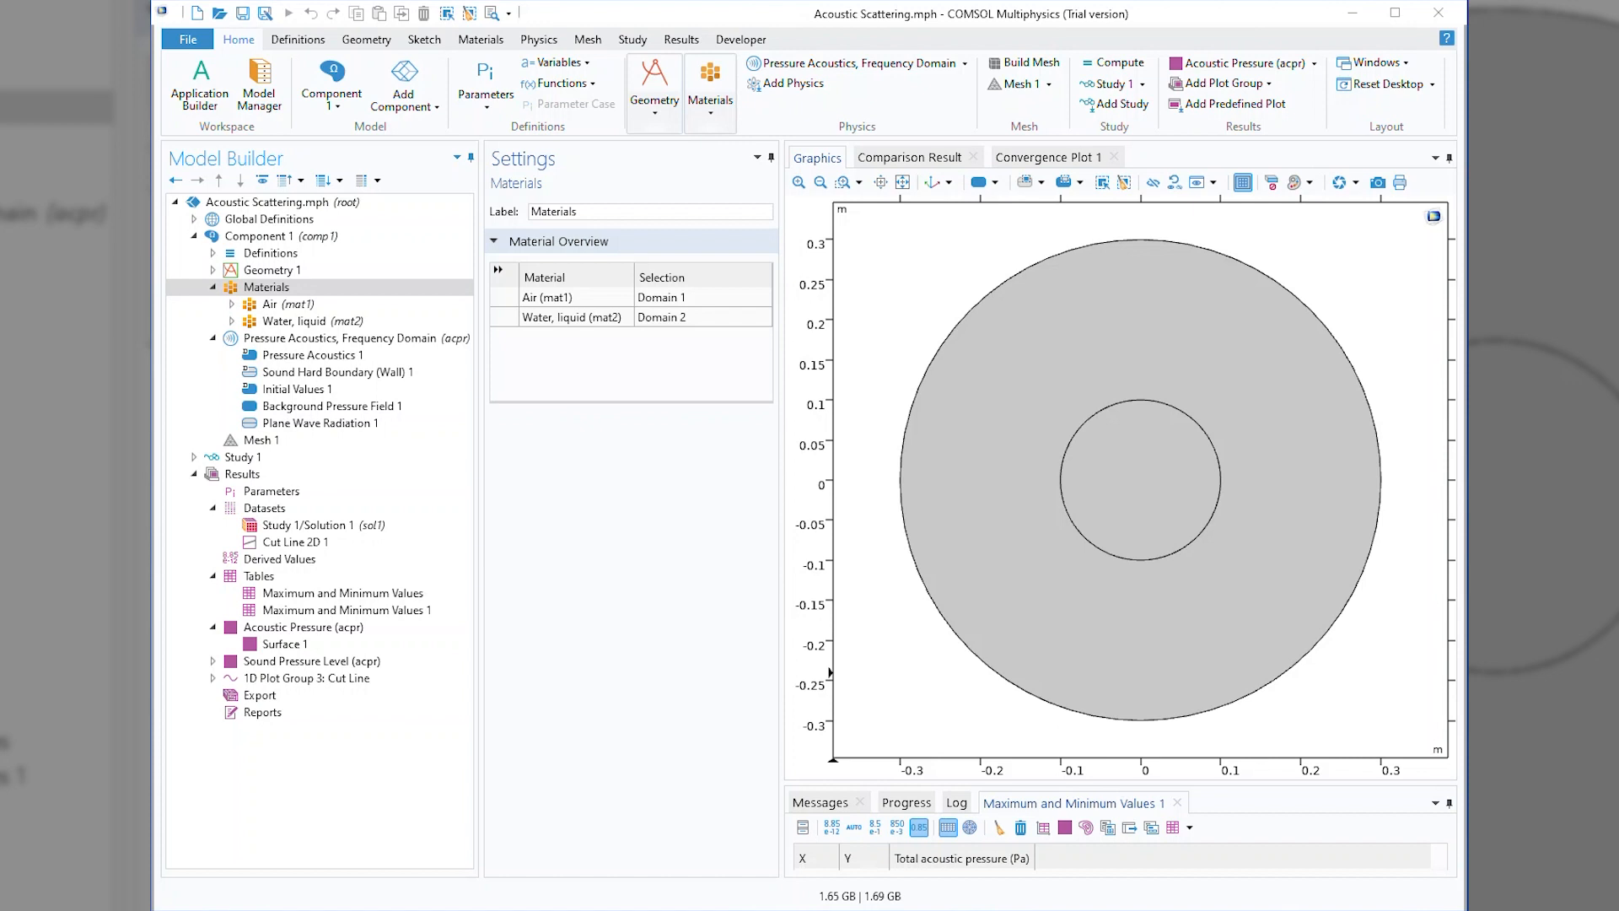
Review the domains assigned to Water and Air, the Background Pressure Field settings, and the Plane Wave Radiation boundaries.
{"action": "left_click", "coordinate": [295, 320]}
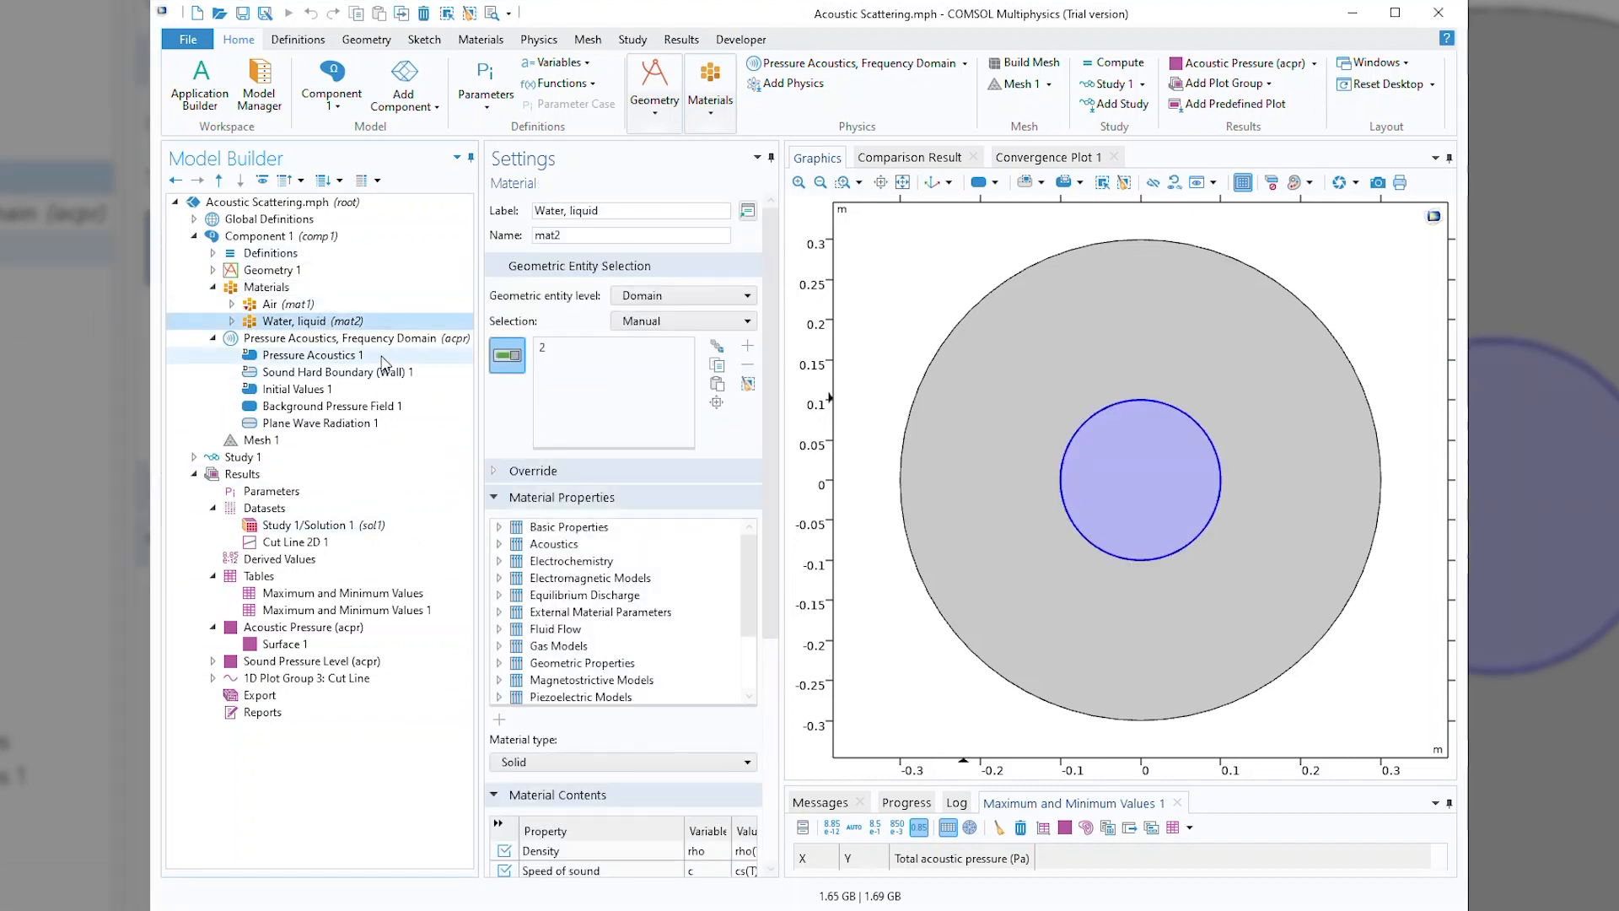
{"action": "left_click", "coordinate": [303, 307]}
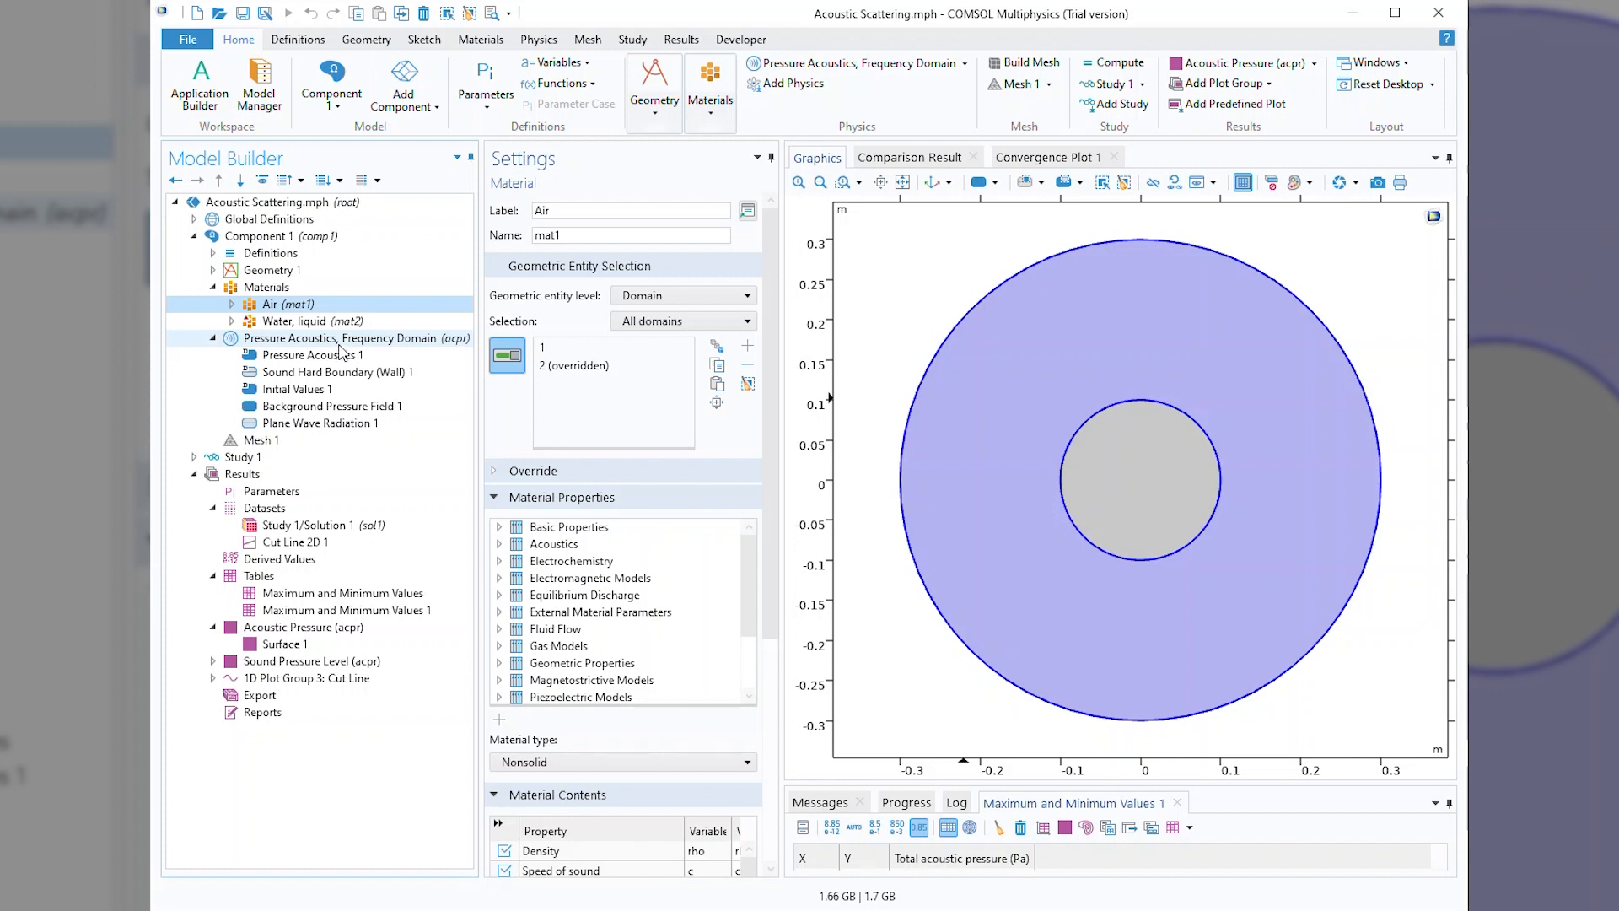
{"action": "left_click", "coordinate": [339, 409]}
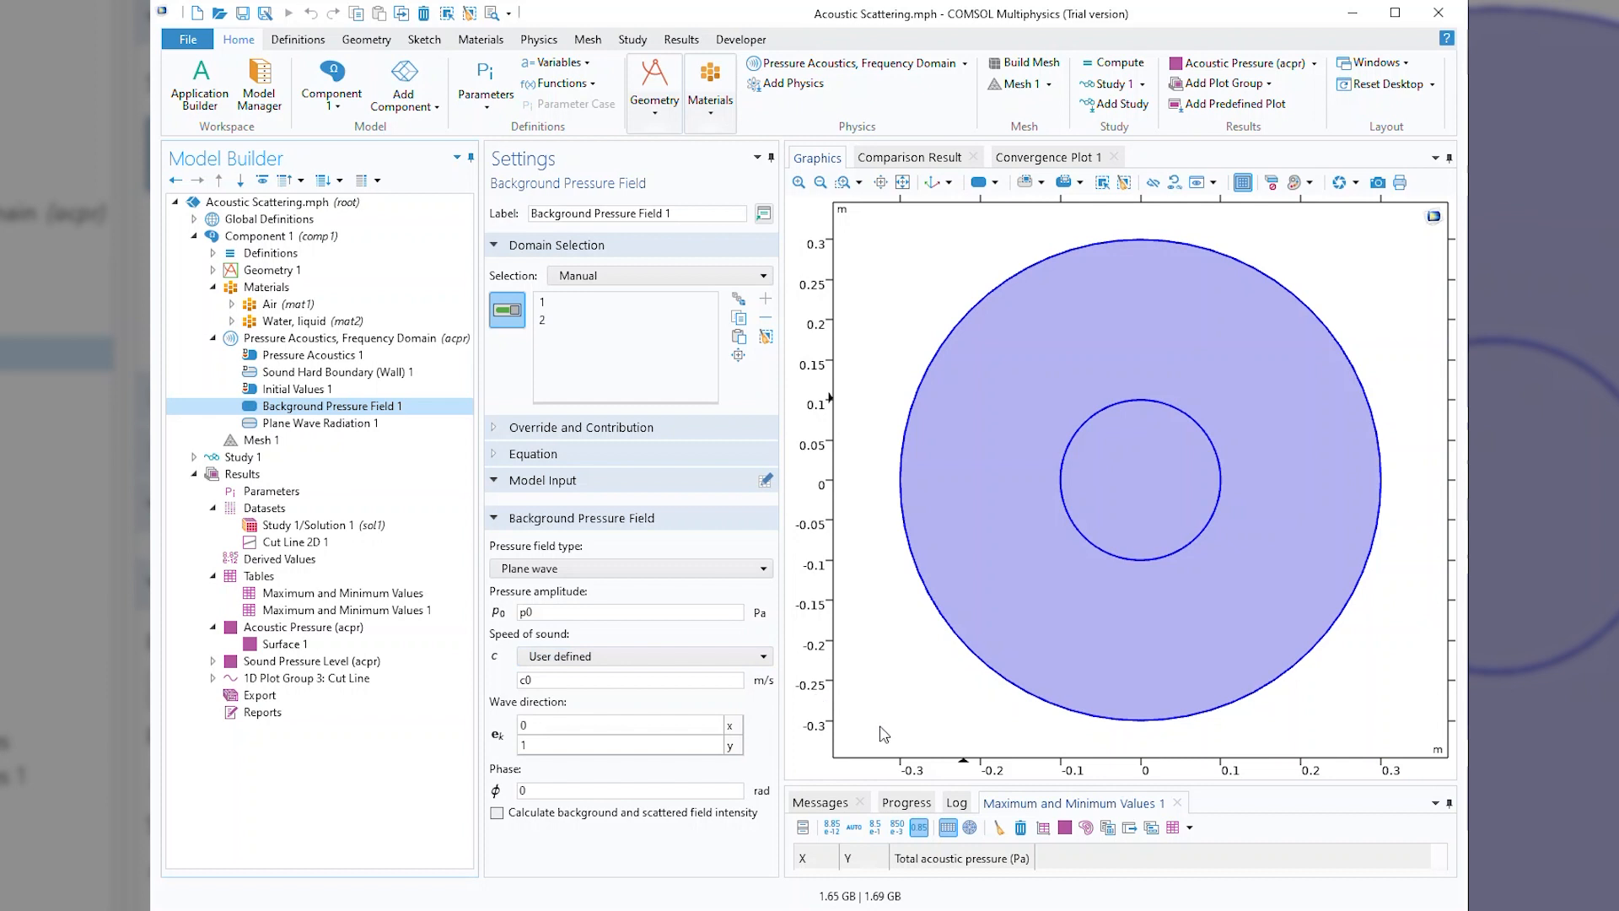
{"action": "left_click", "coordinate": [376, 422]}
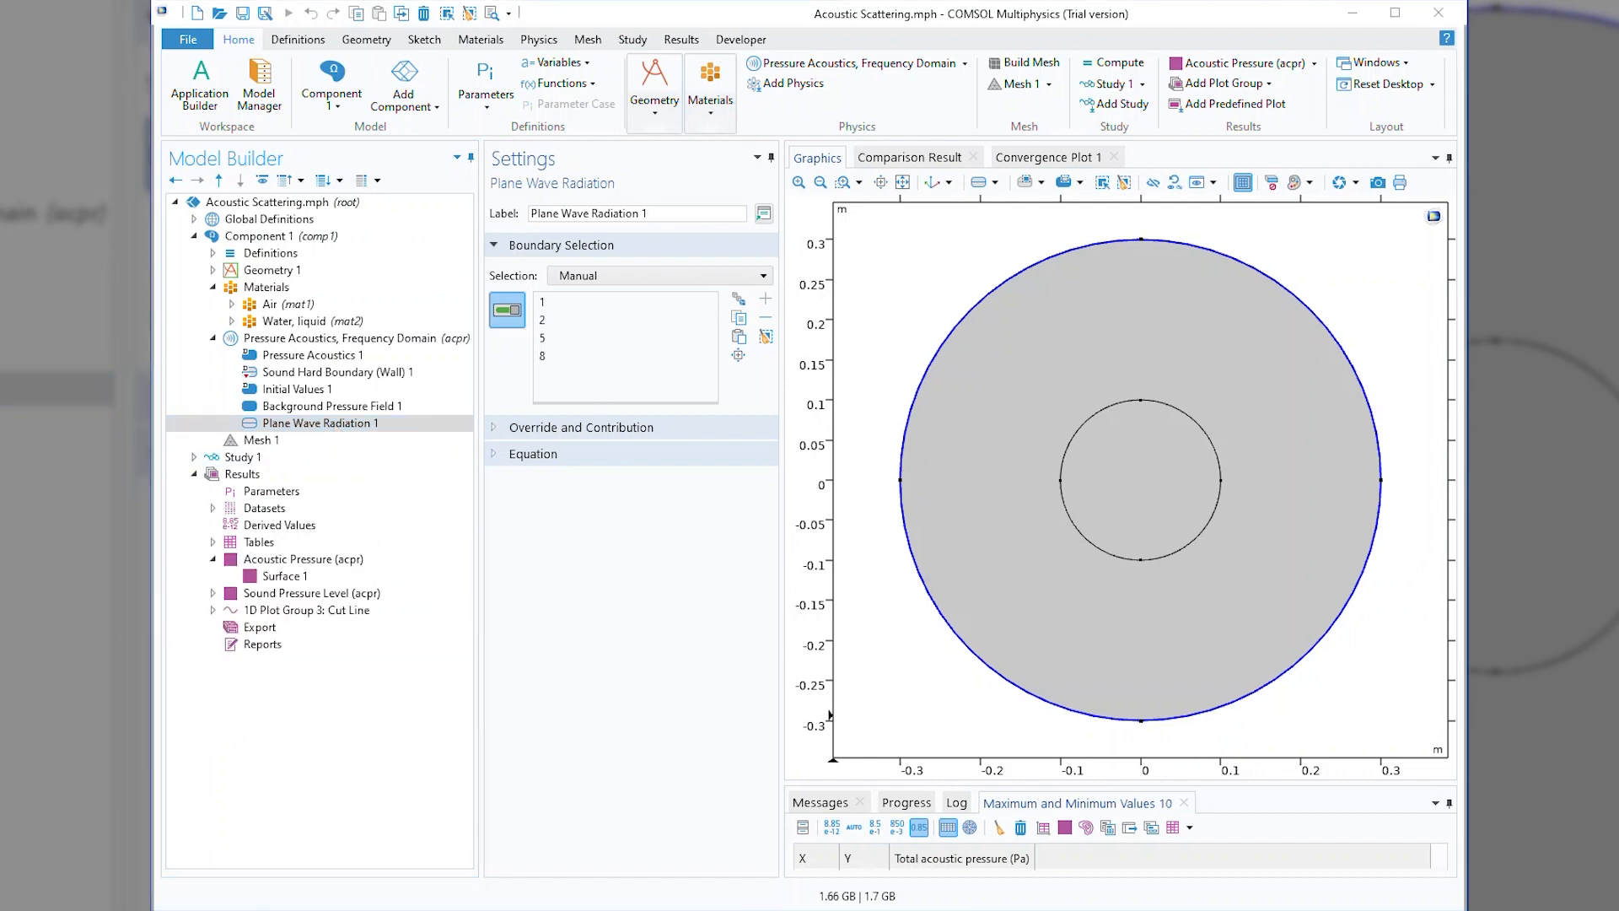
Add a Marker to Surface 1 of the Acoustic Pressure (acpr) plot.
{"action": "left_click", "coordinate": [286, 577]}
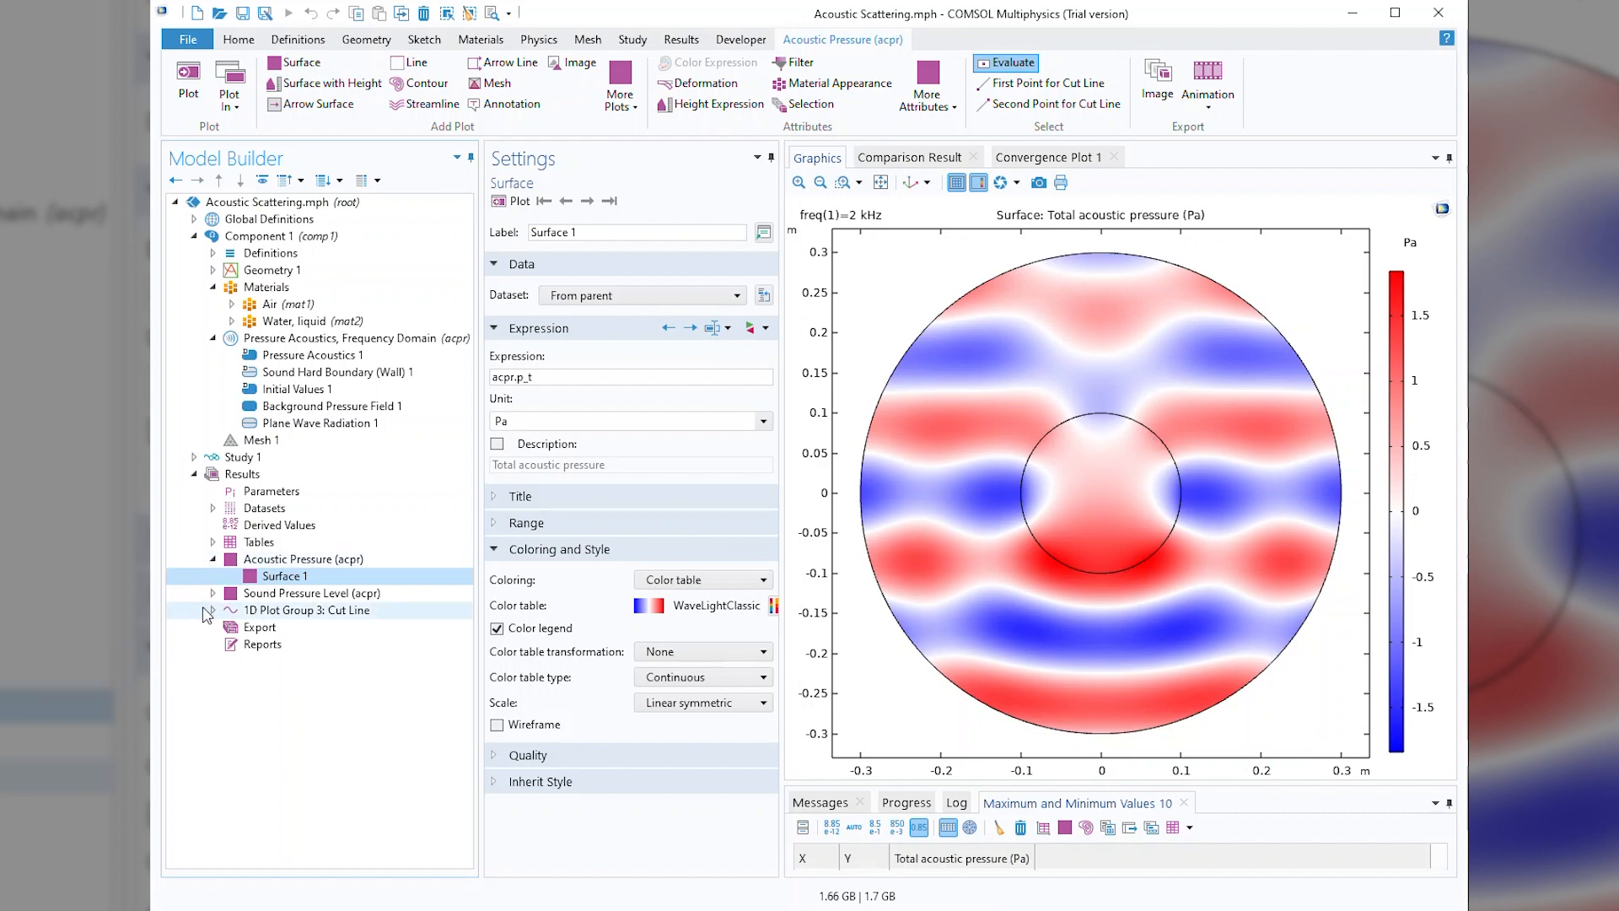
{"action": "right_click", "coordinate": [290, 581]}
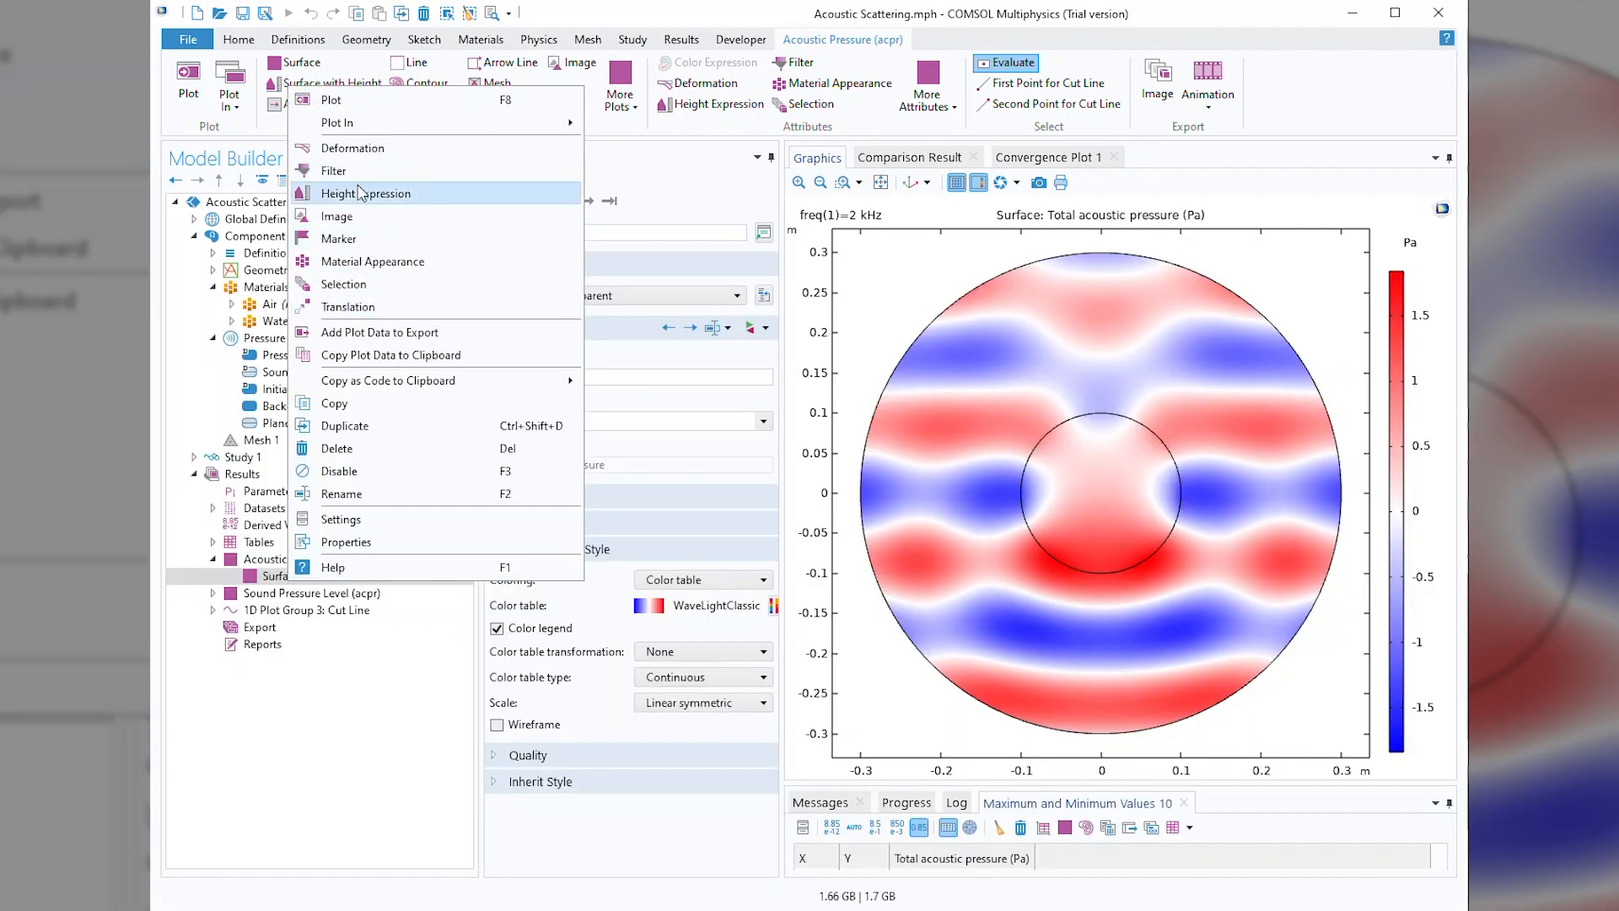
{"action": "left_click", "coordinate": [354, 239]}
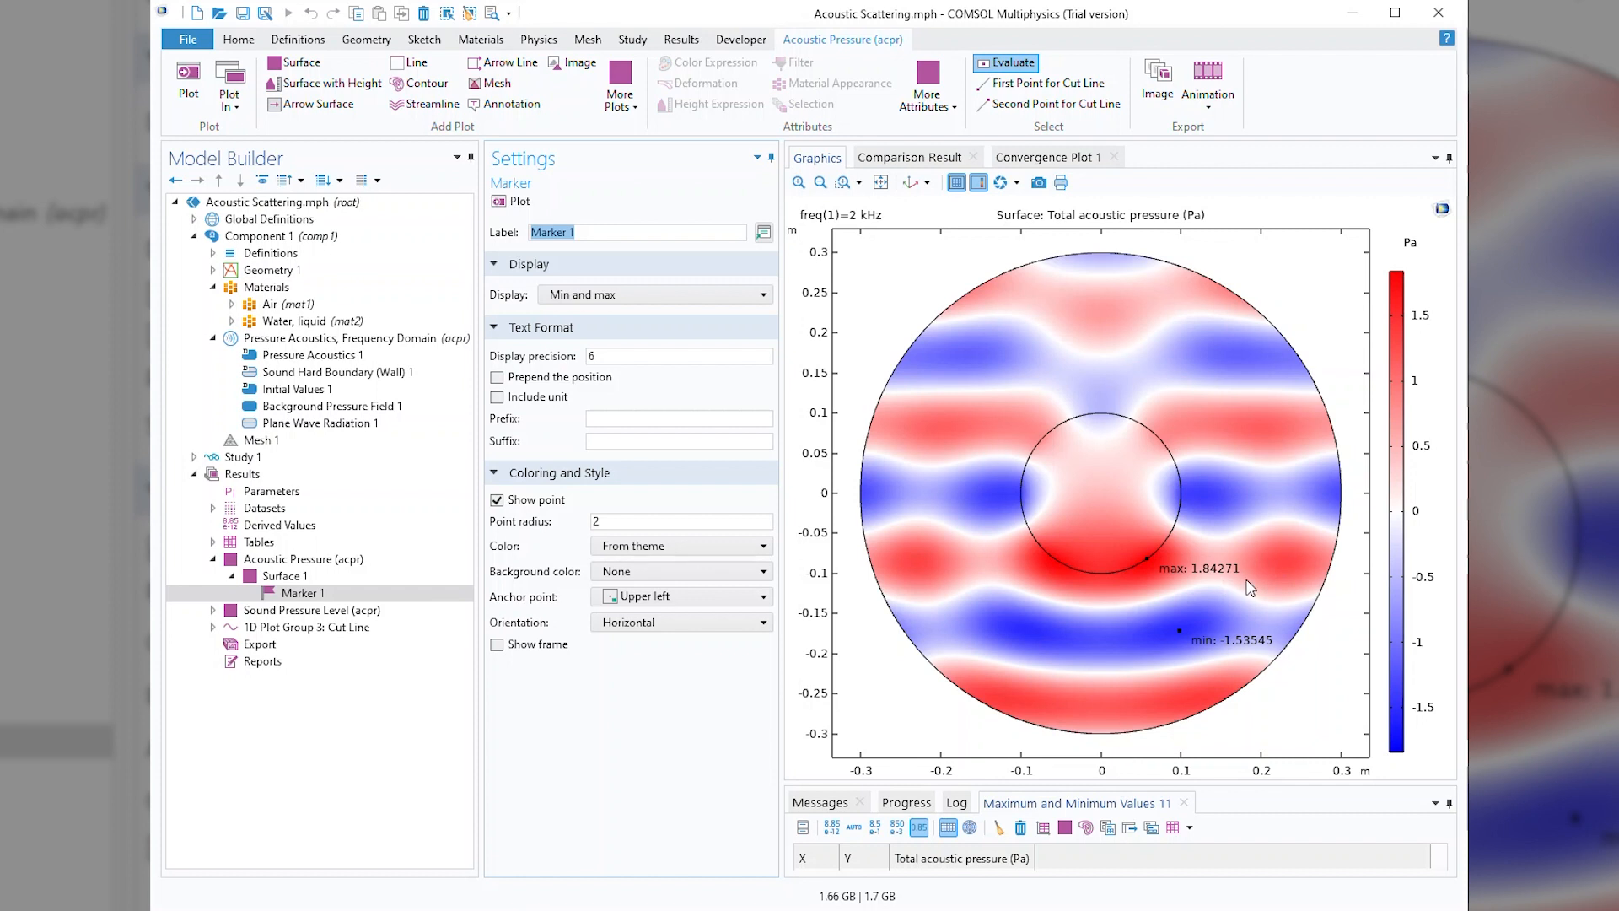
Format the surface marker labels with display precision 2, the unit included and the position prepended, updating the plot.
{"action": "left_click_drag", "start_coordinate": [627, 358], "coordinate": [554, 360]}
{"action": "type", "text": "2"}
{"action": "left_click", "coordinate": [516, 202]}
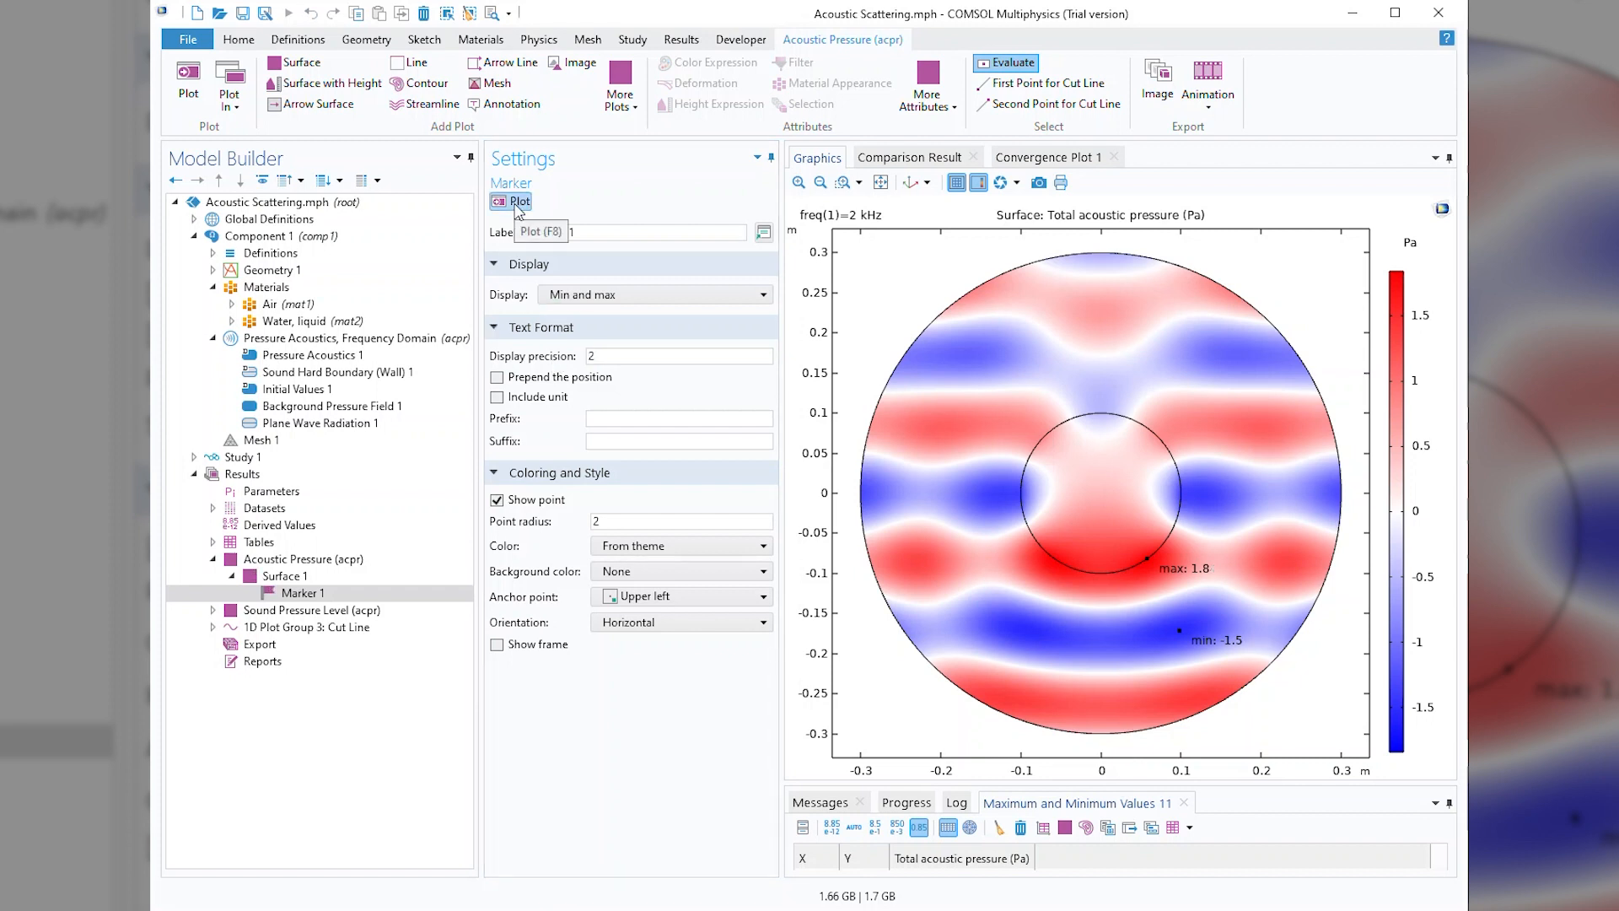
{"action": "left_click", "coordinate": [497, 397]}
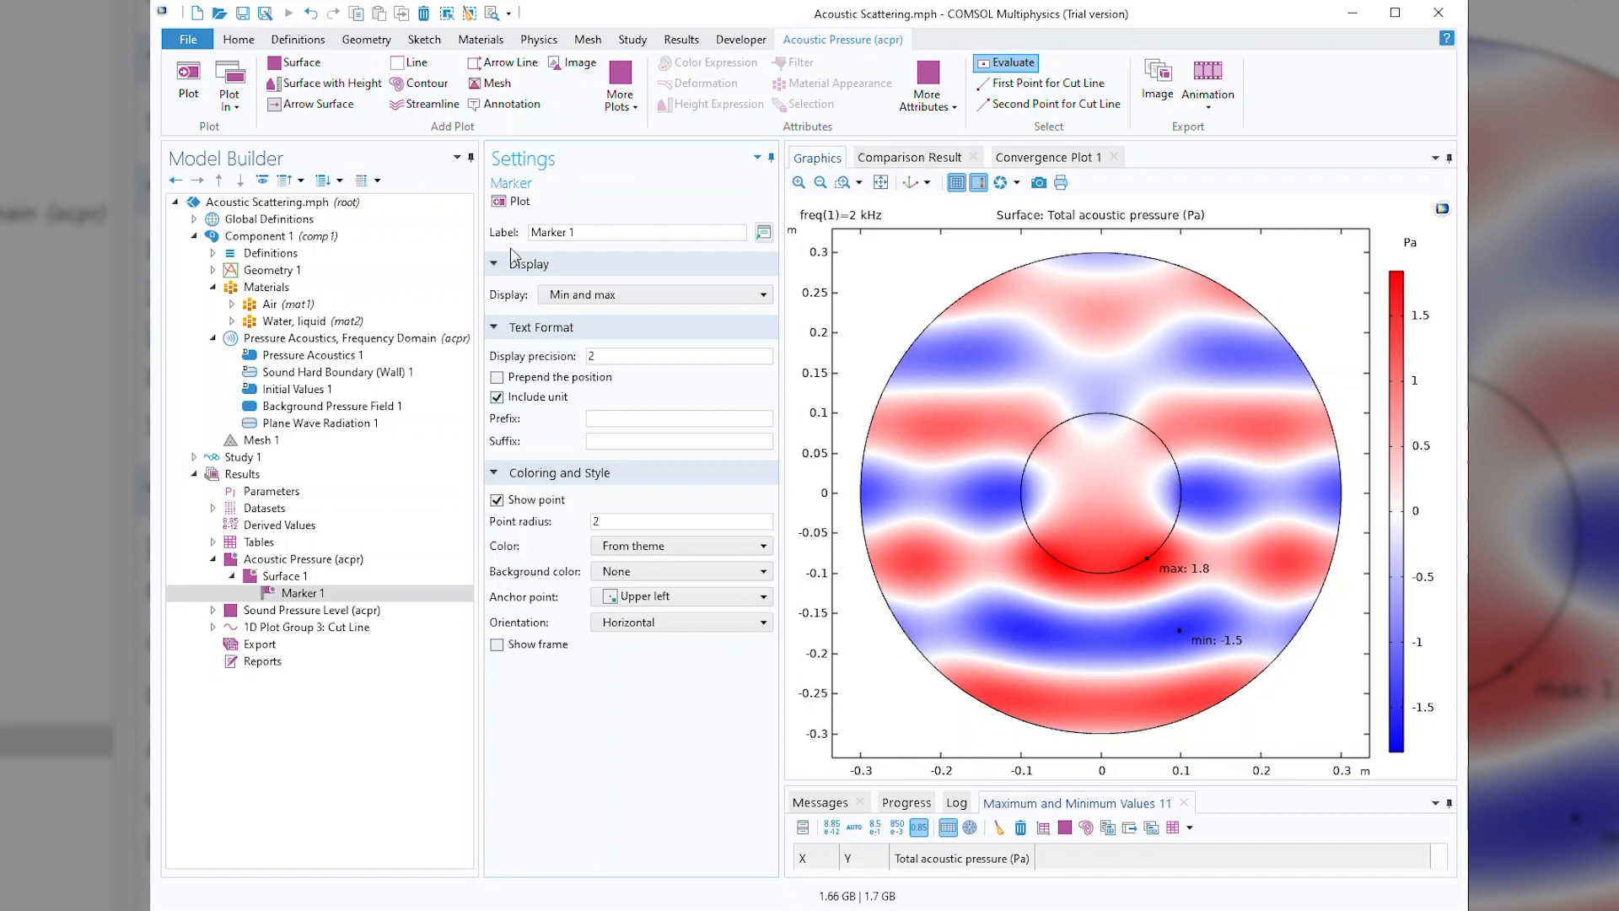
{"action": "left_click", "coordinate": [521, 205]}
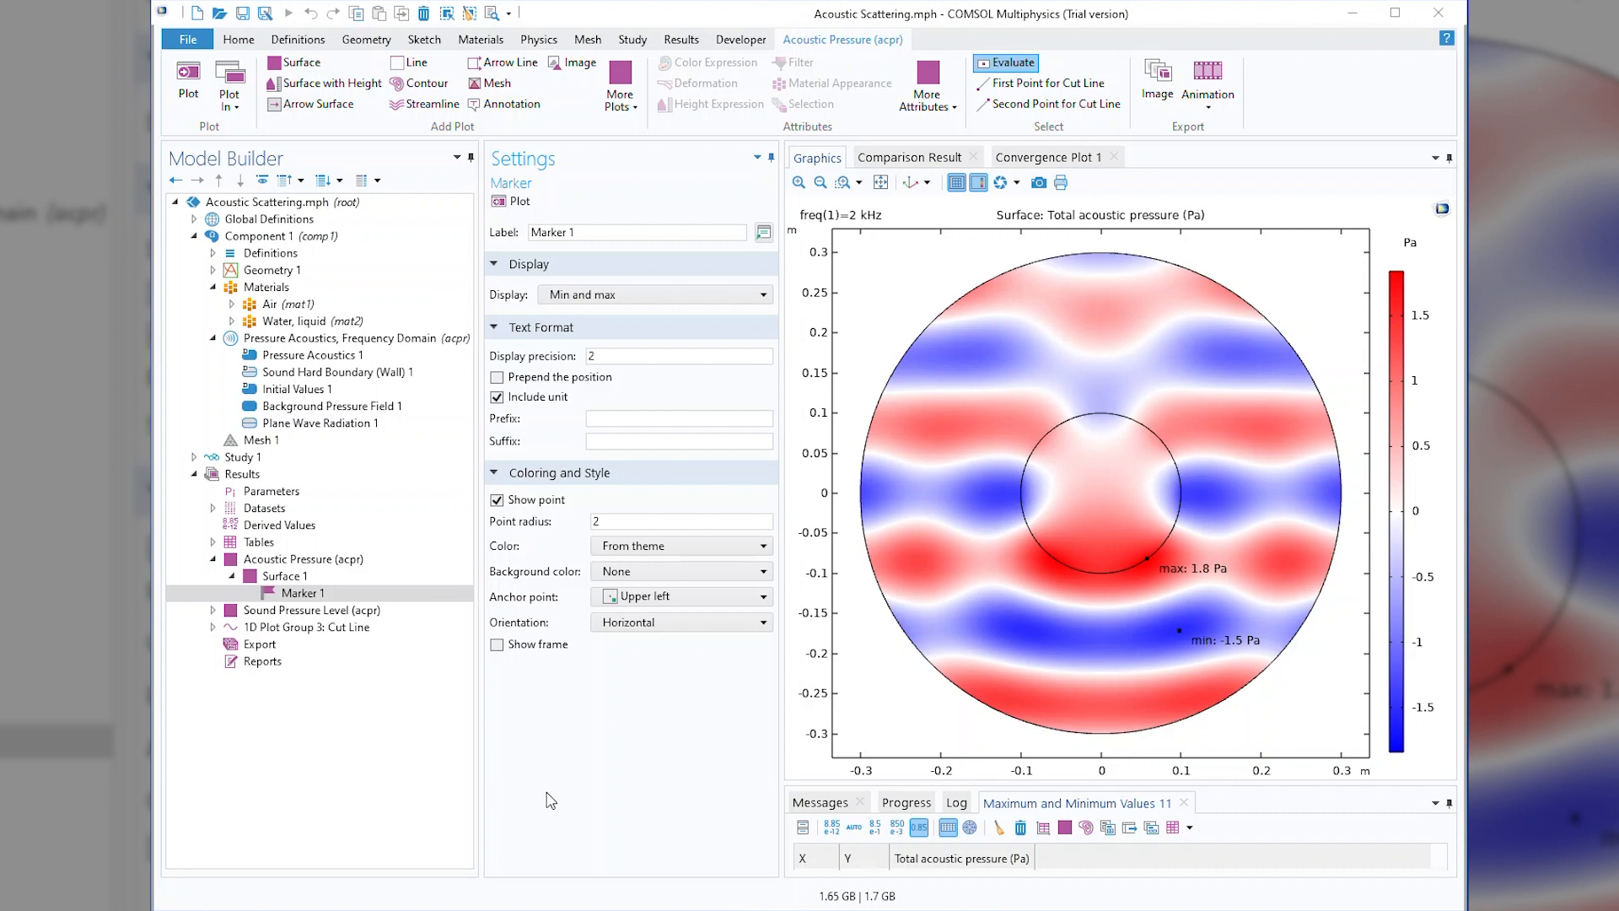
{"action": "left_click", "coordinate": [497, 377]}
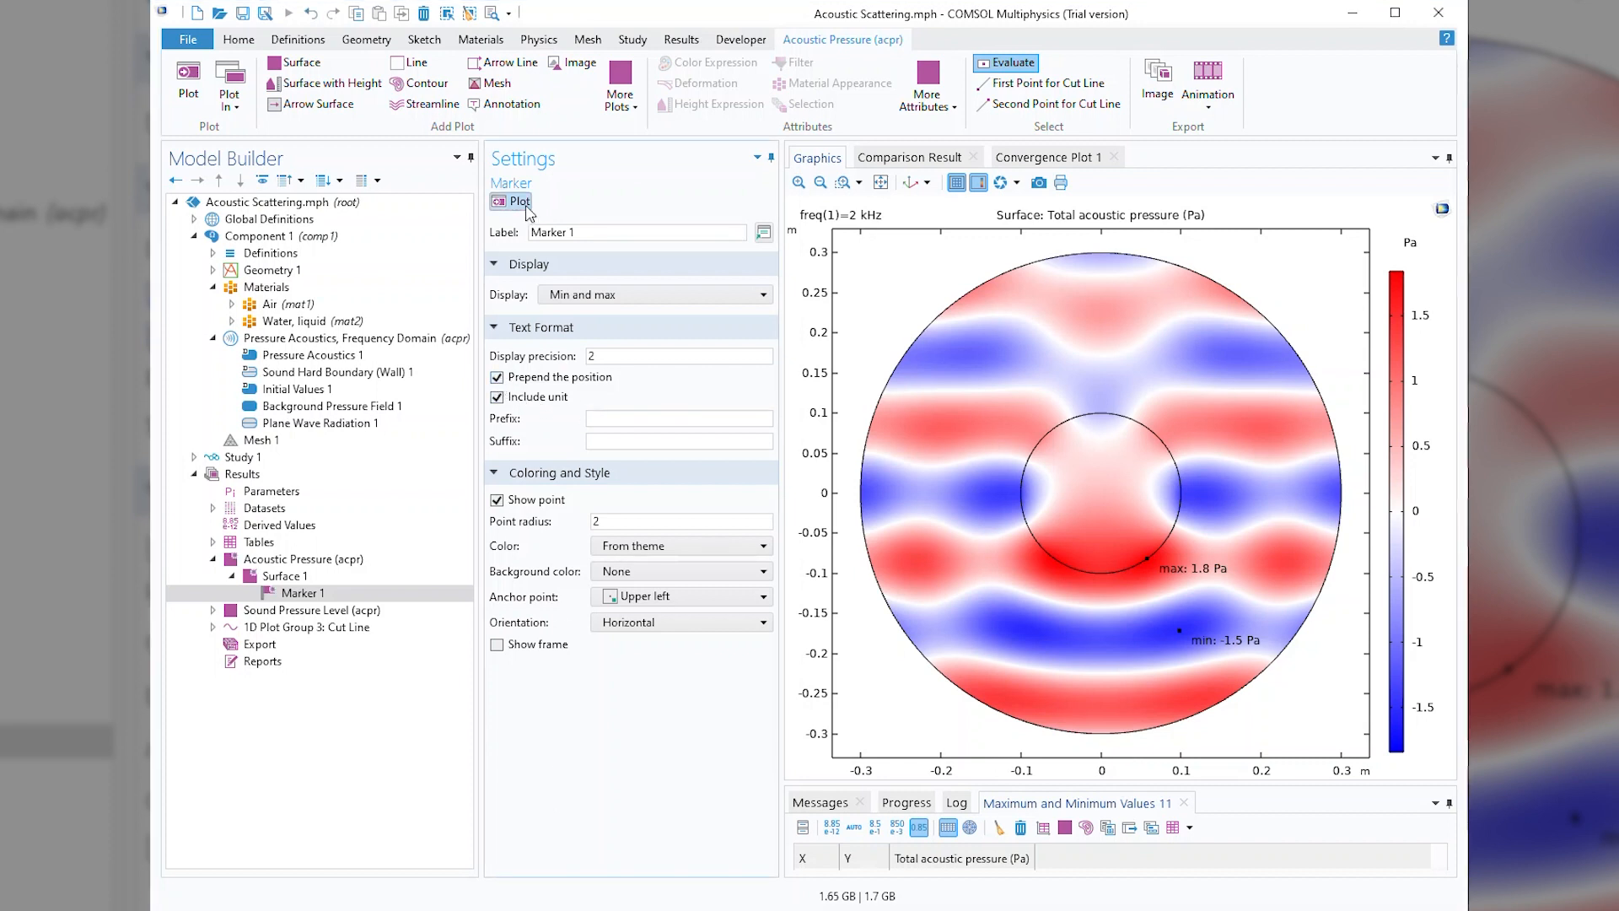
{"action": "left_click", "coordinate": [515, 202]}
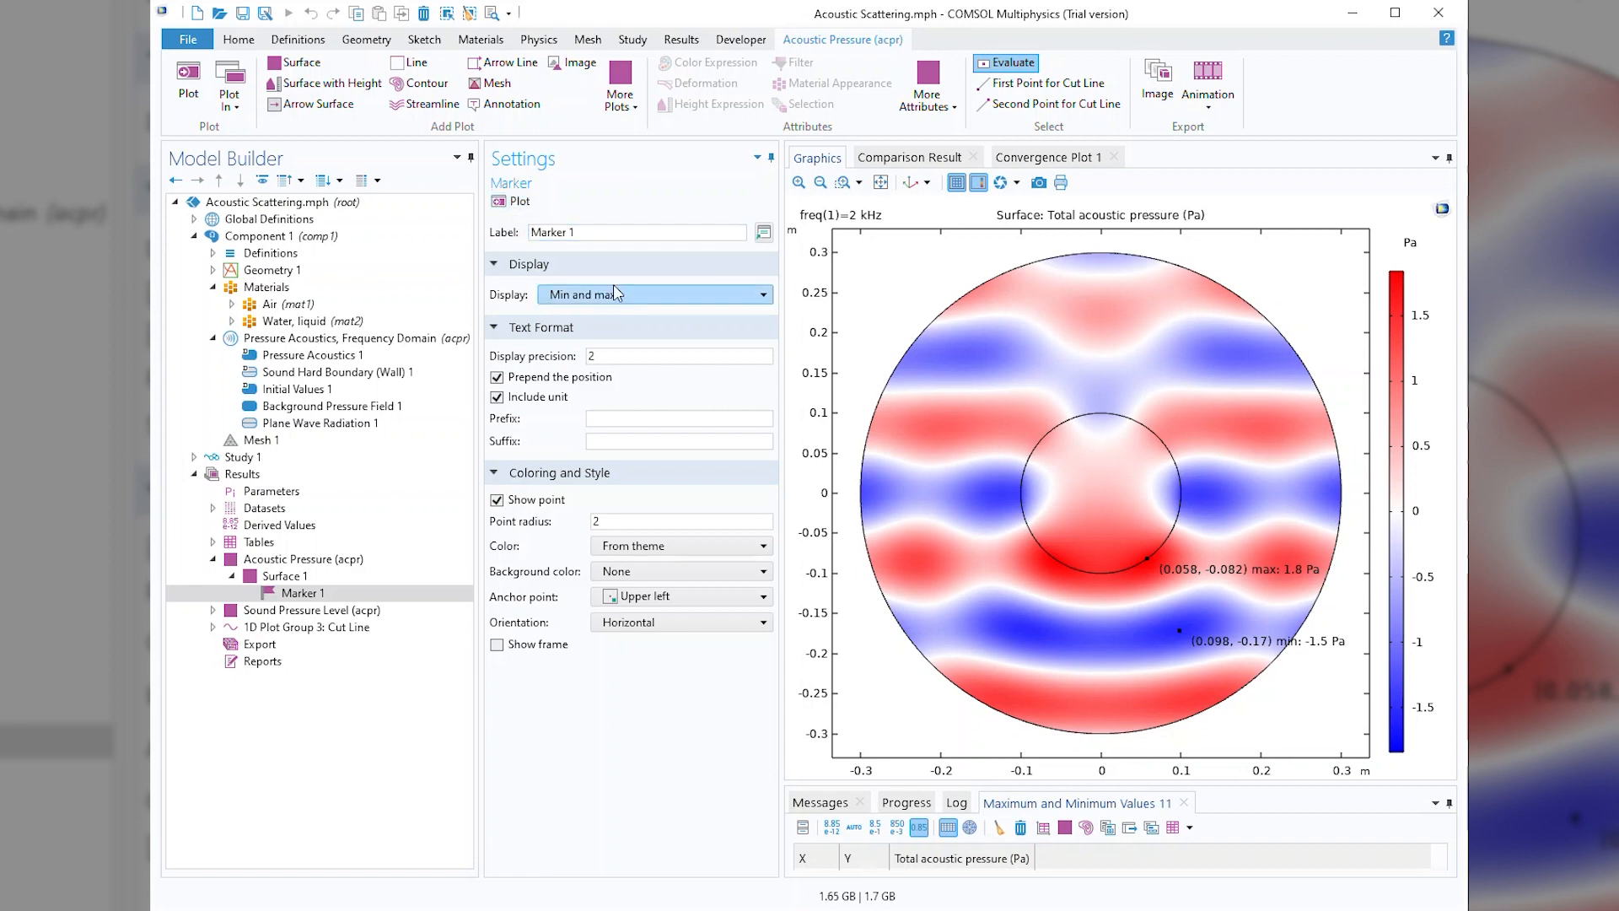
Restrict the surface marker to display only the Max value and replot the acoustic pressure surface.
{"action": "left_click", "coordinate": [641, 295]}
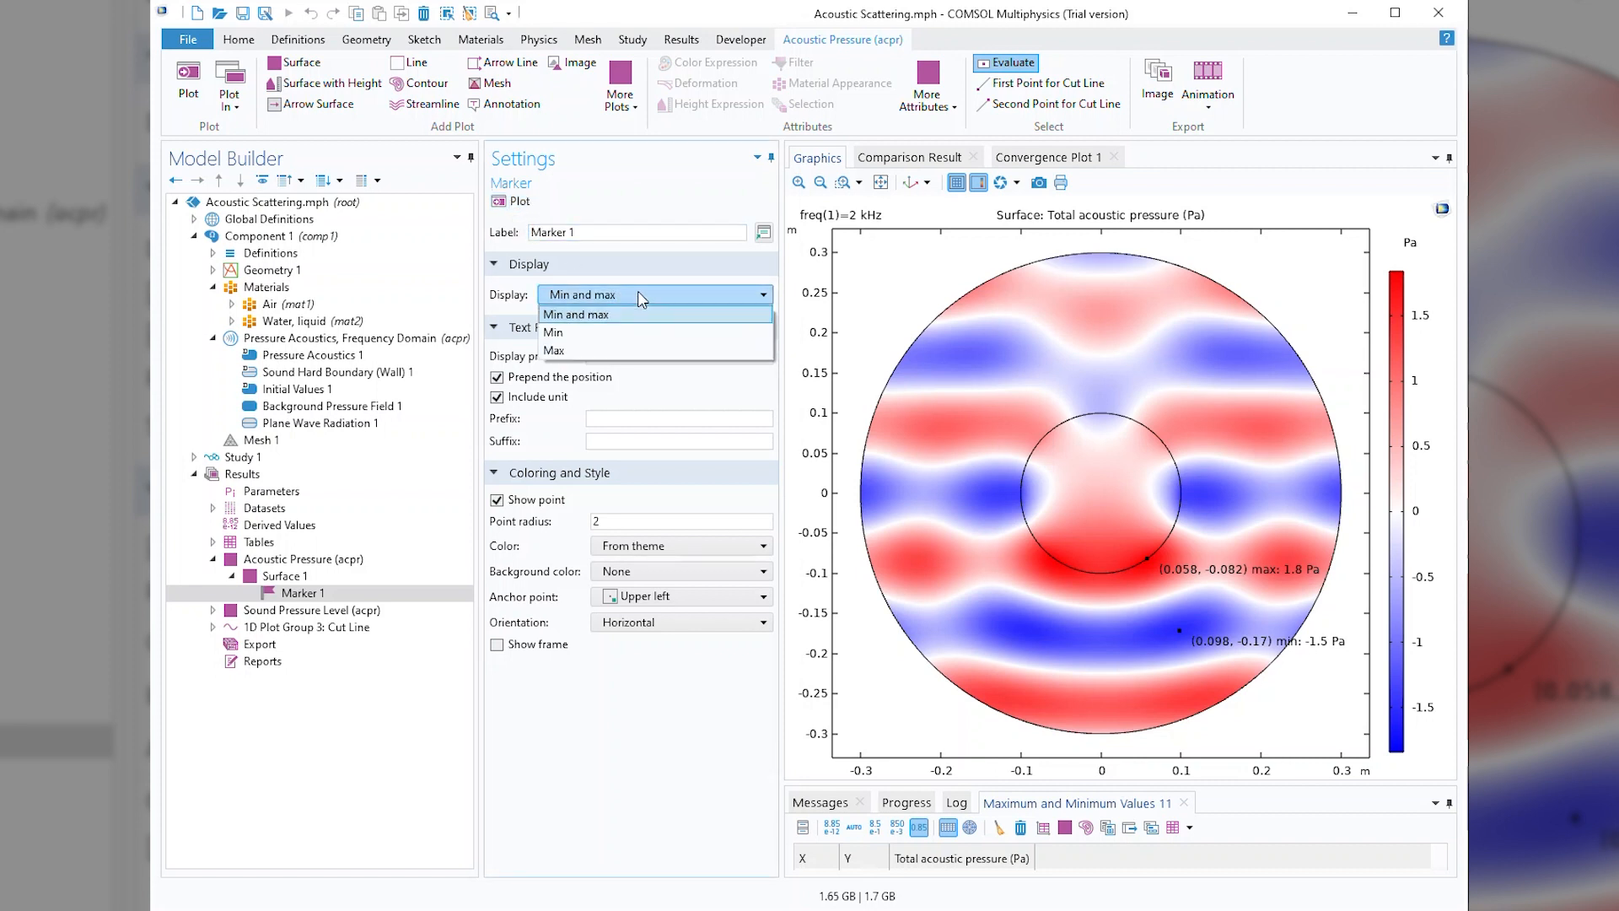
{"action": "left_click", "coordinate": [588, 350]}
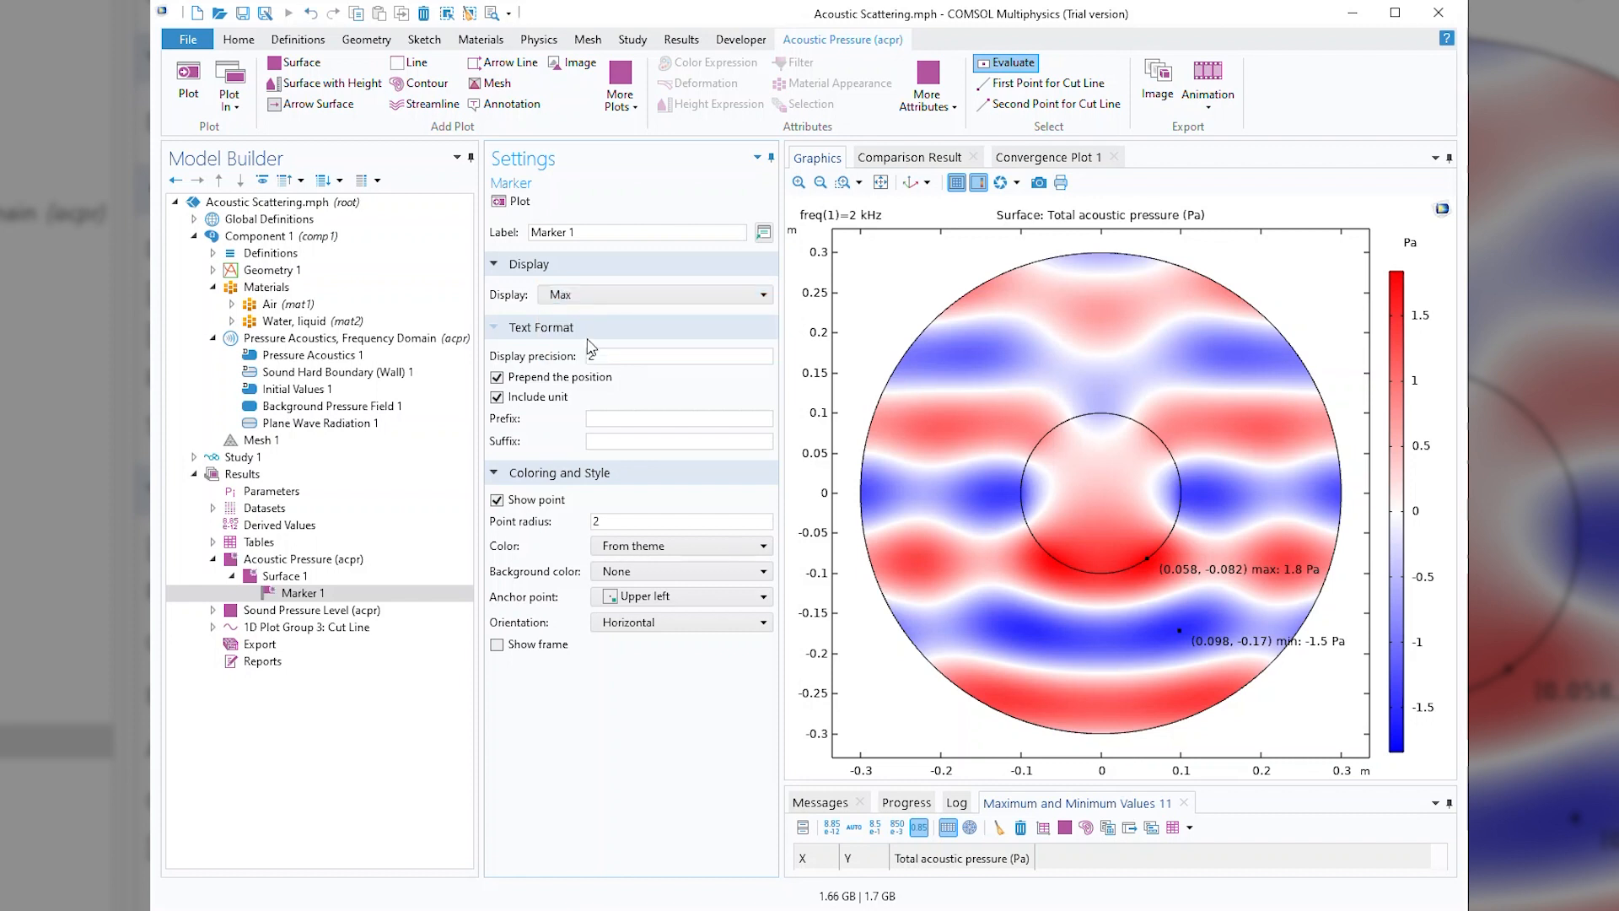
{"action": "left_click", "coordinate": [521, 203]}
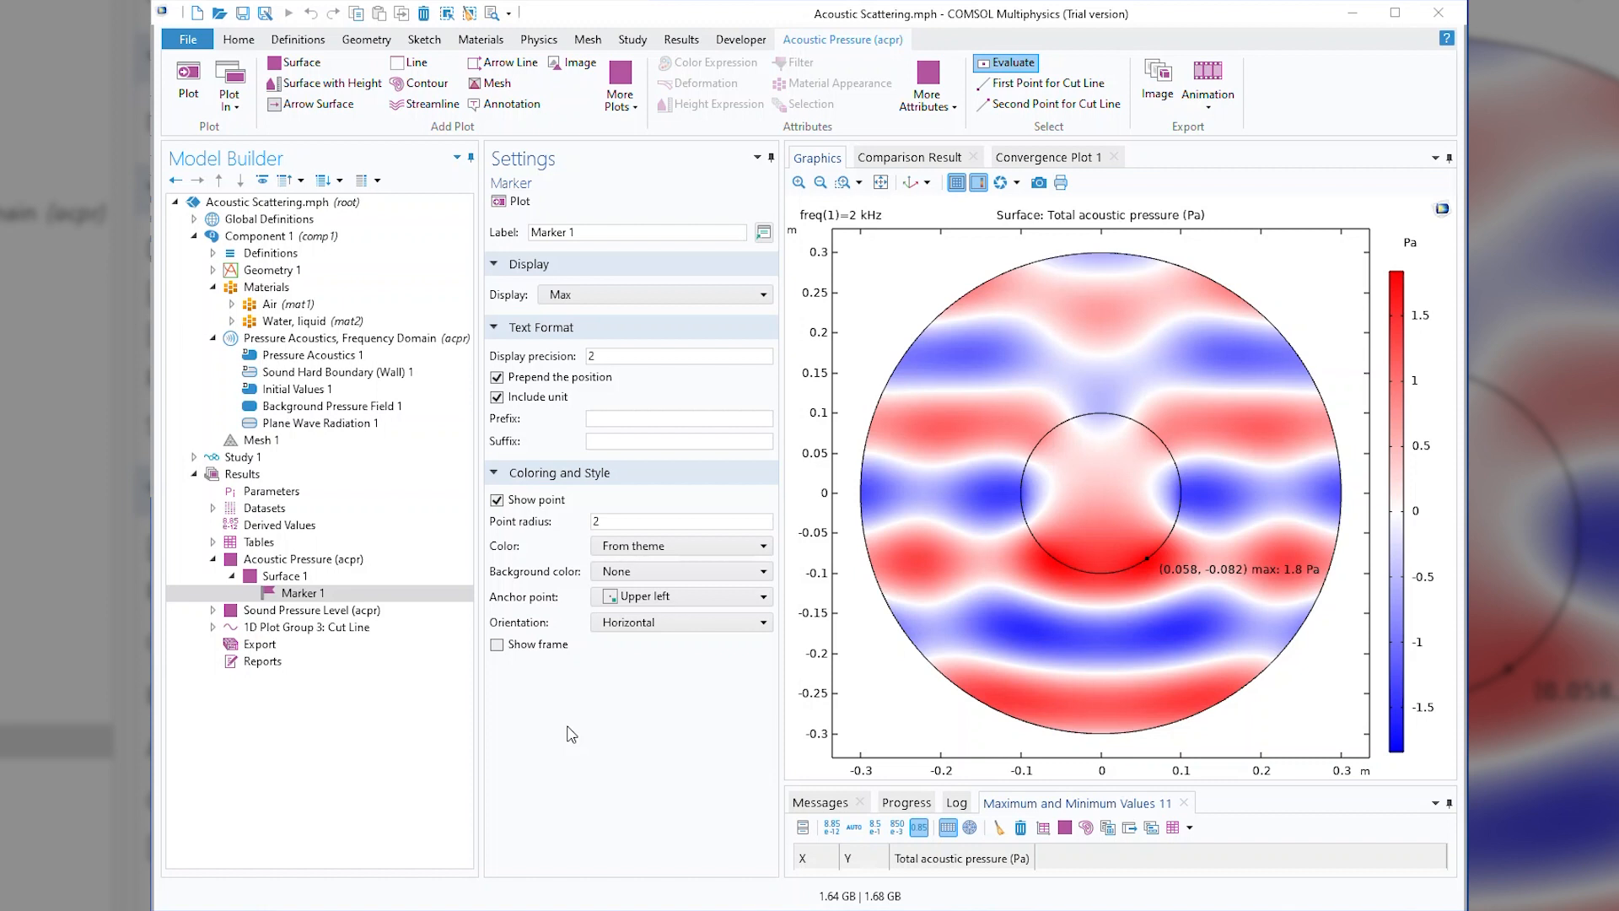
Examine the Cut Line 2D 1 dataset and plot where its line crosses the geometry.
{"action": "left_click", "coordinate": [214, 508]}
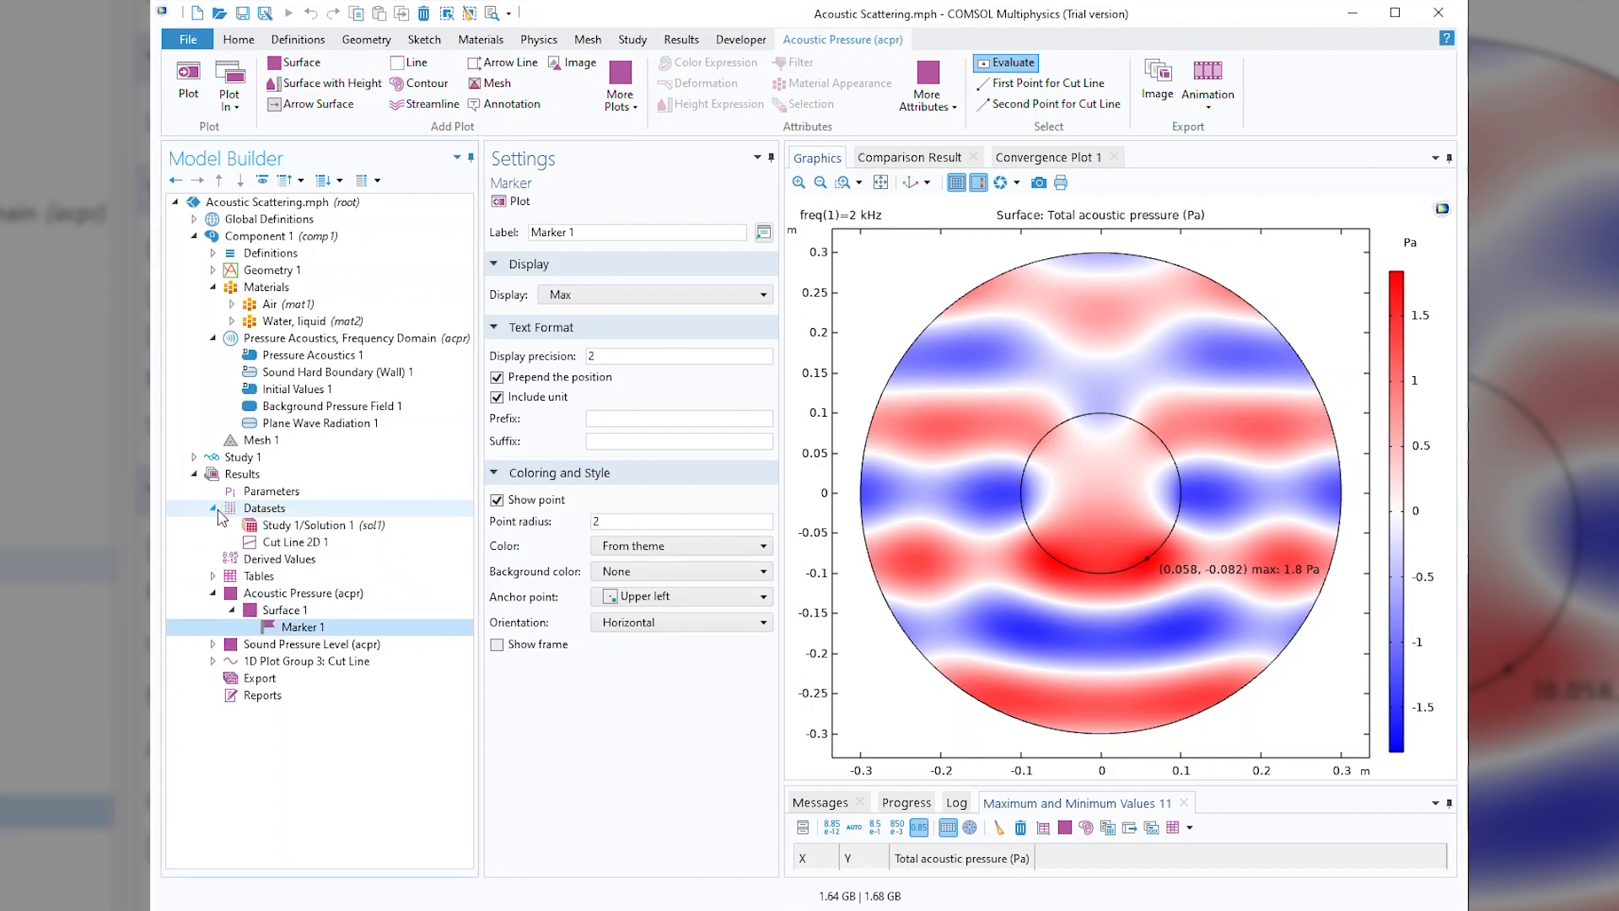
{"action": "left_click", "coordinate": [290, 544]}
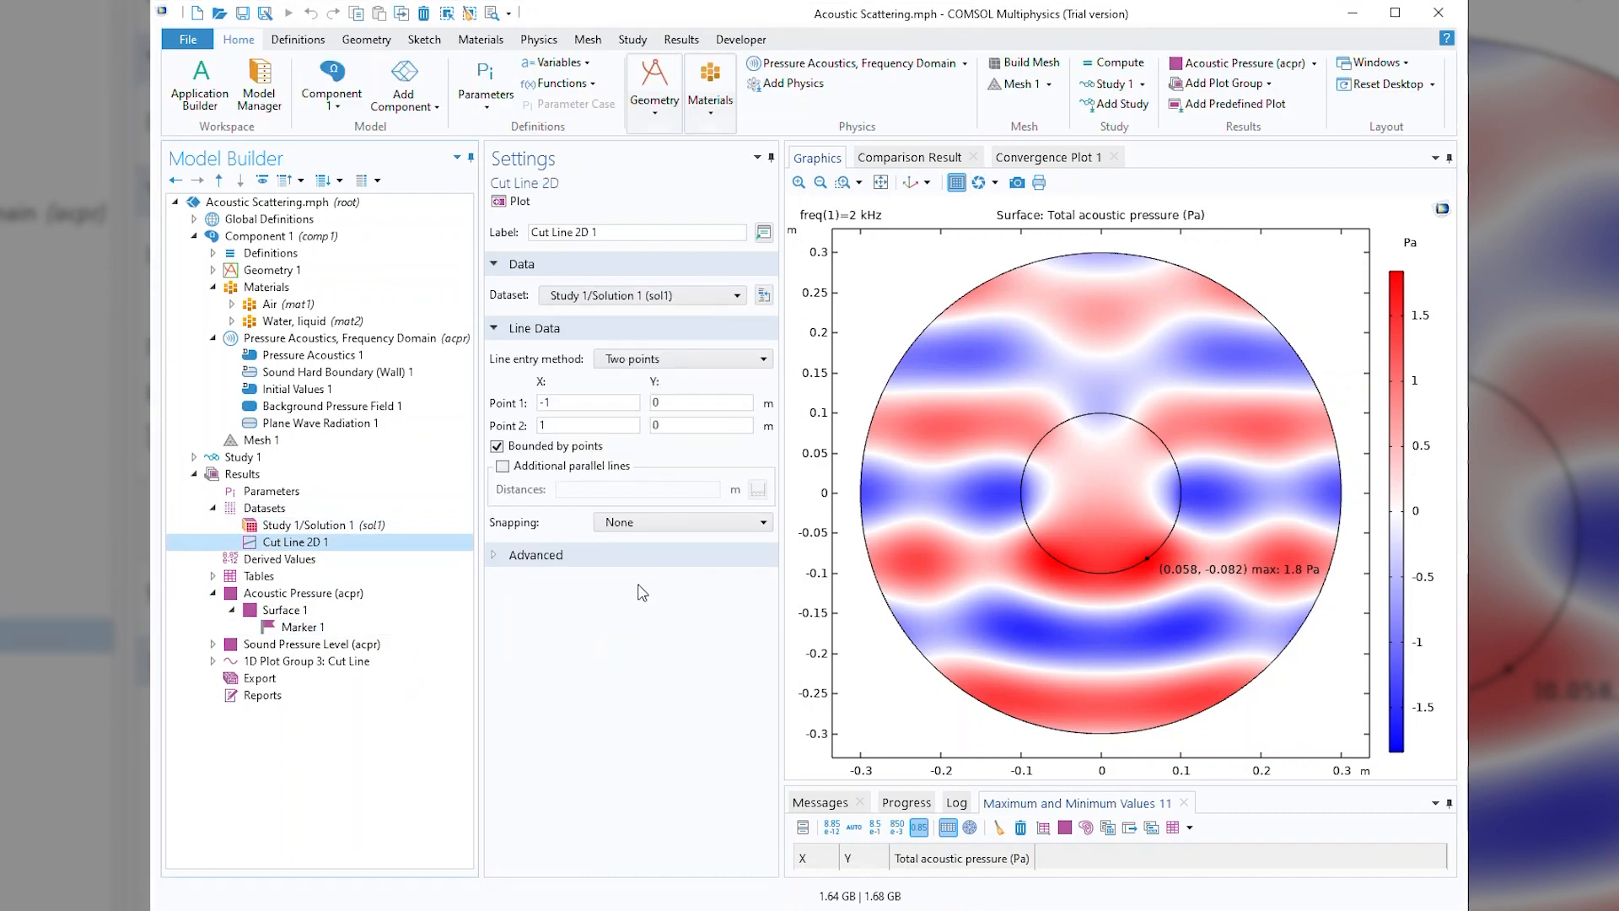
{"action": "left_click", "coordinate": [513, 202]}
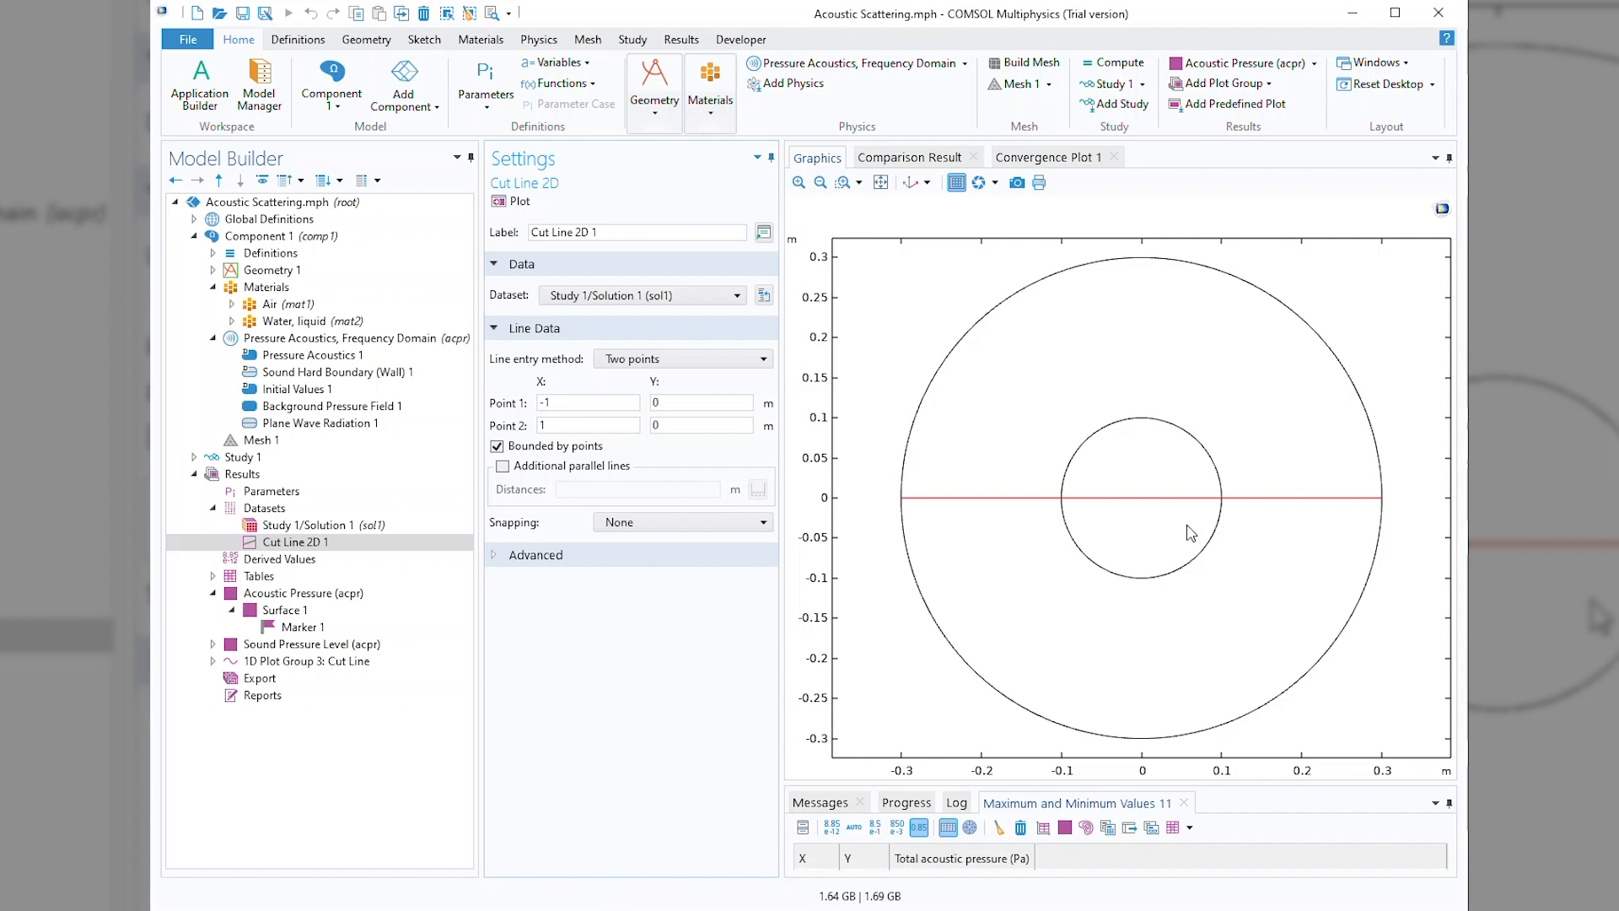
Add a Graph Marker to Line Graph 1 in the Cut Line 1D plot group.
{"action": "left_click", "coordinate": [322, 662]}
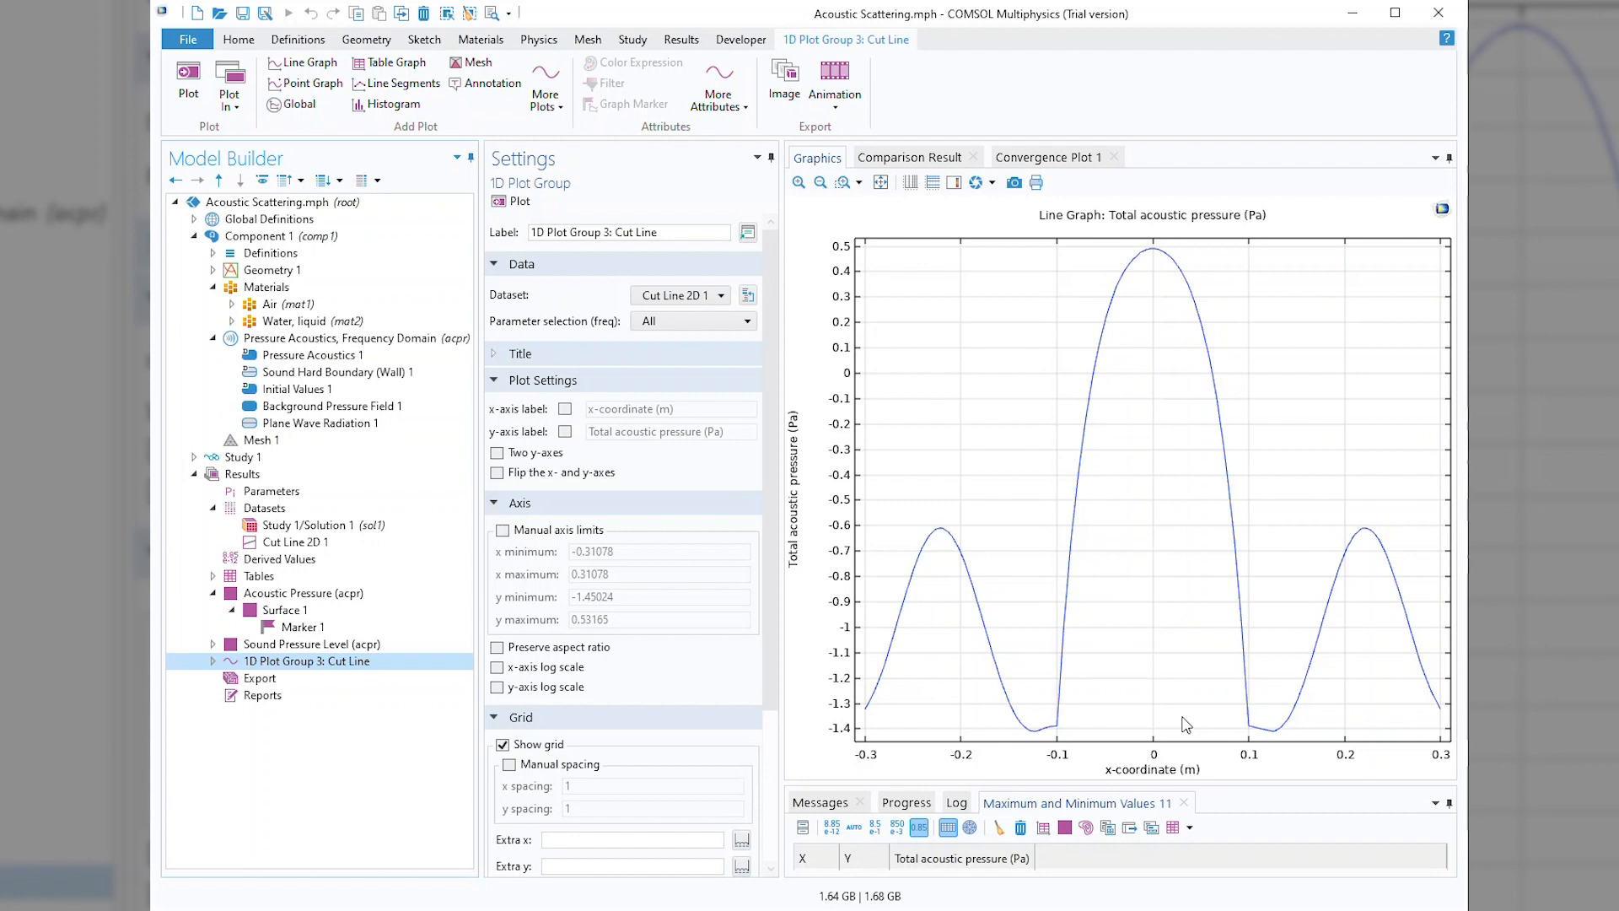
{"action": "left_click", "coordinate": [212, 661]}
{"action": "left_click", "coordinate": [293, 684]}
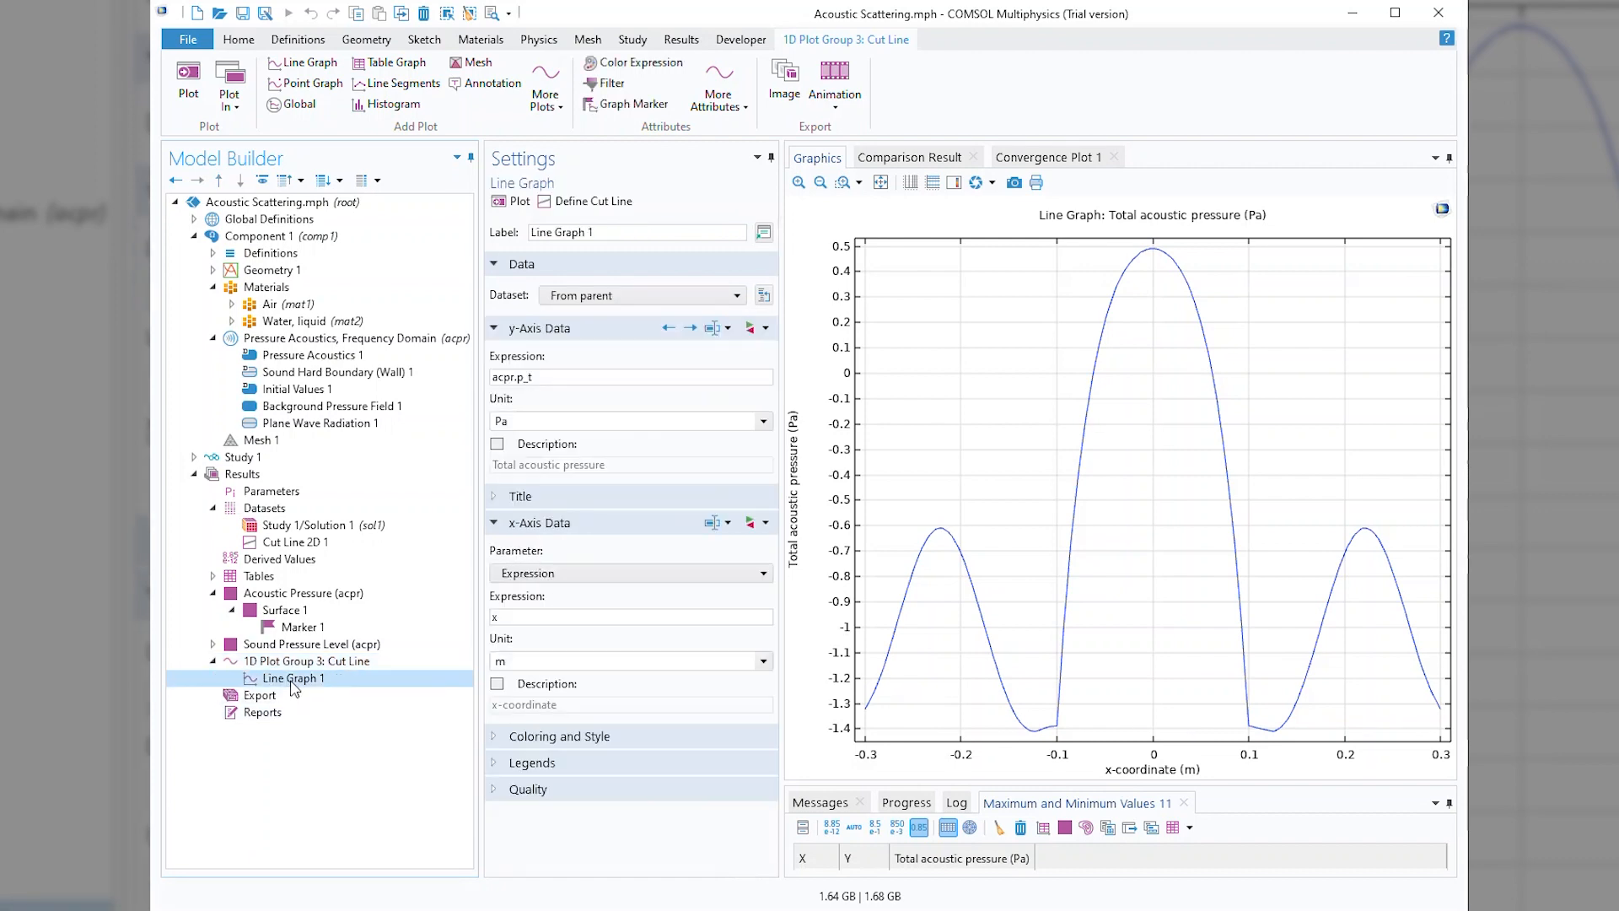
{"action": "right_click", "coordinate": [293, 687]}
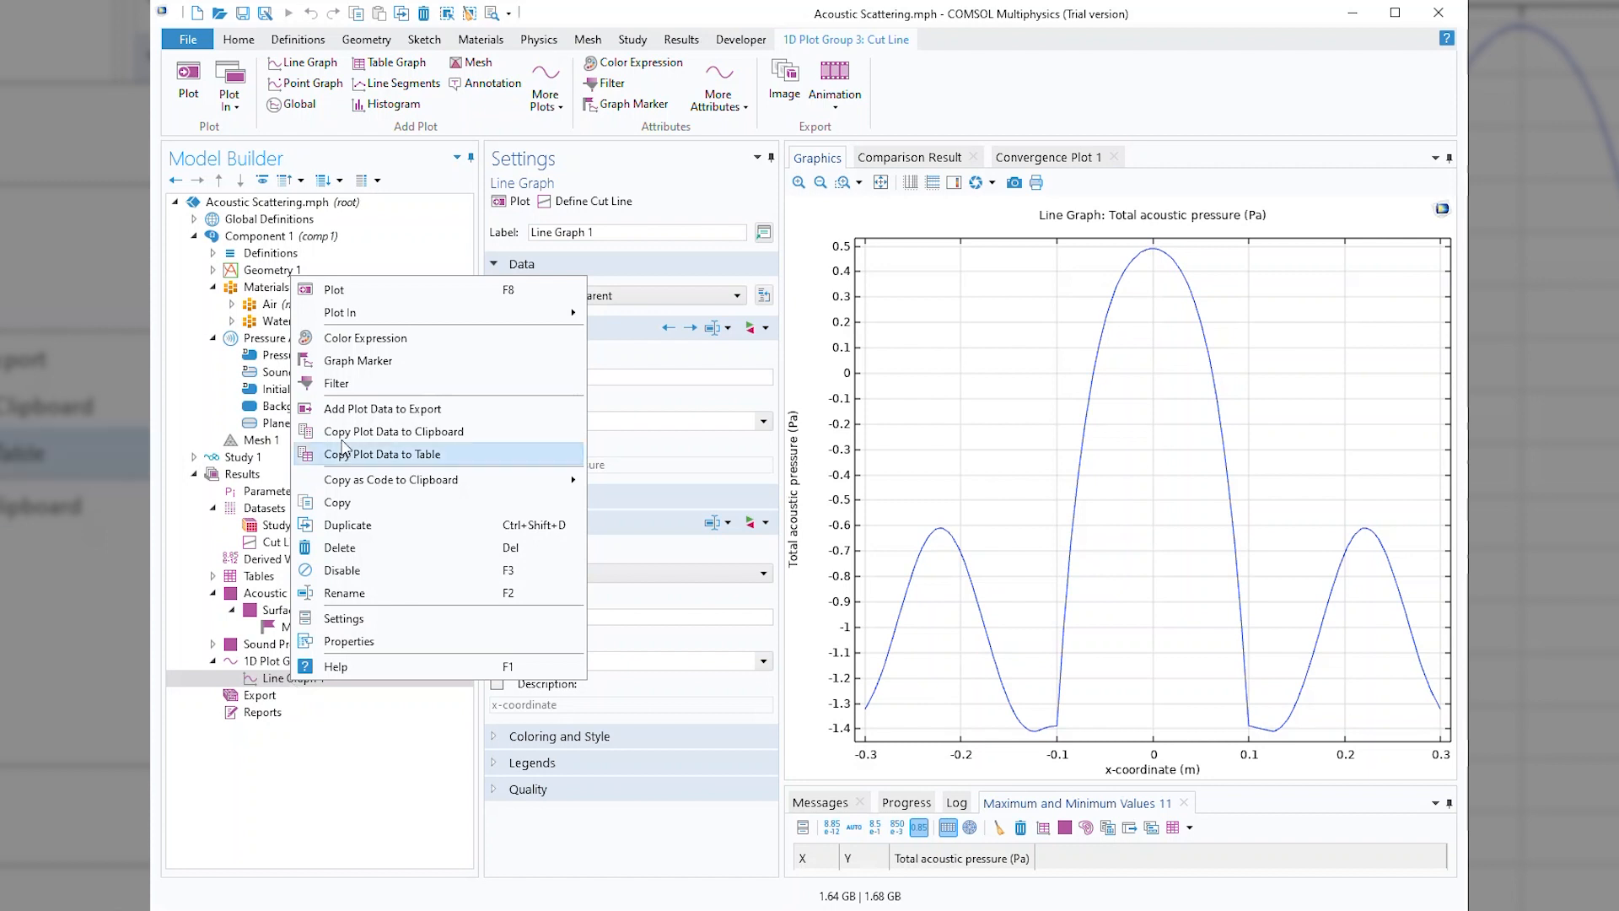
{"action": "left_click", "coordinate": [392, 362]}
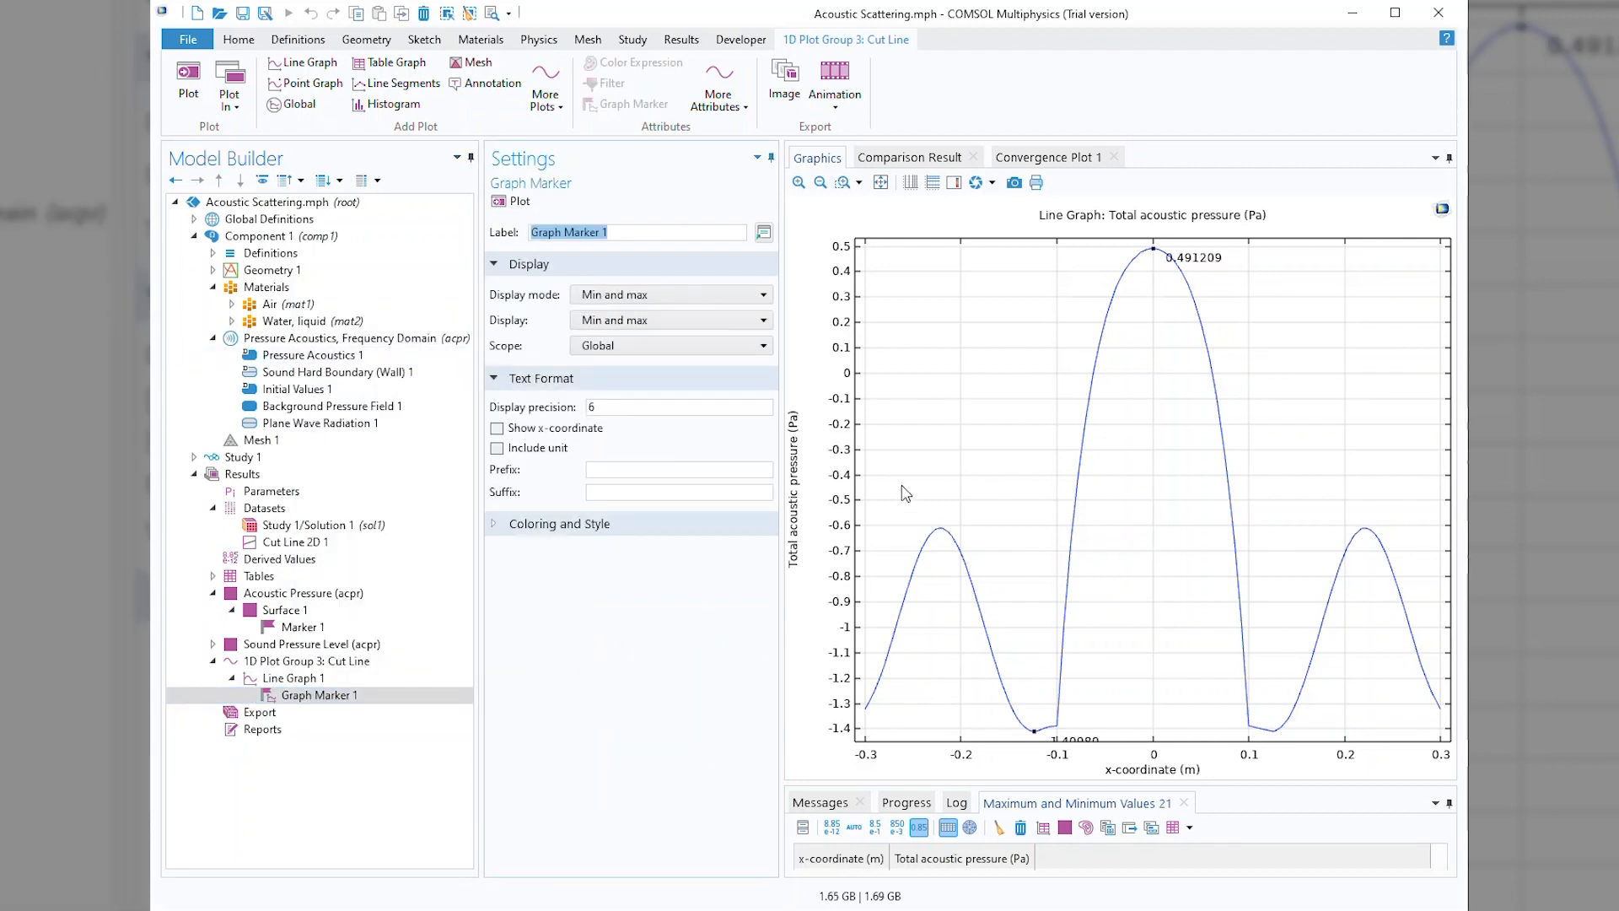
Set the graph marker's scope to Local and replot to mark the line graph's local extrema.
{"action": "scroll", "coordinate": [1011, 531], "scroll_direction": "down", "scroll_amount": 2}
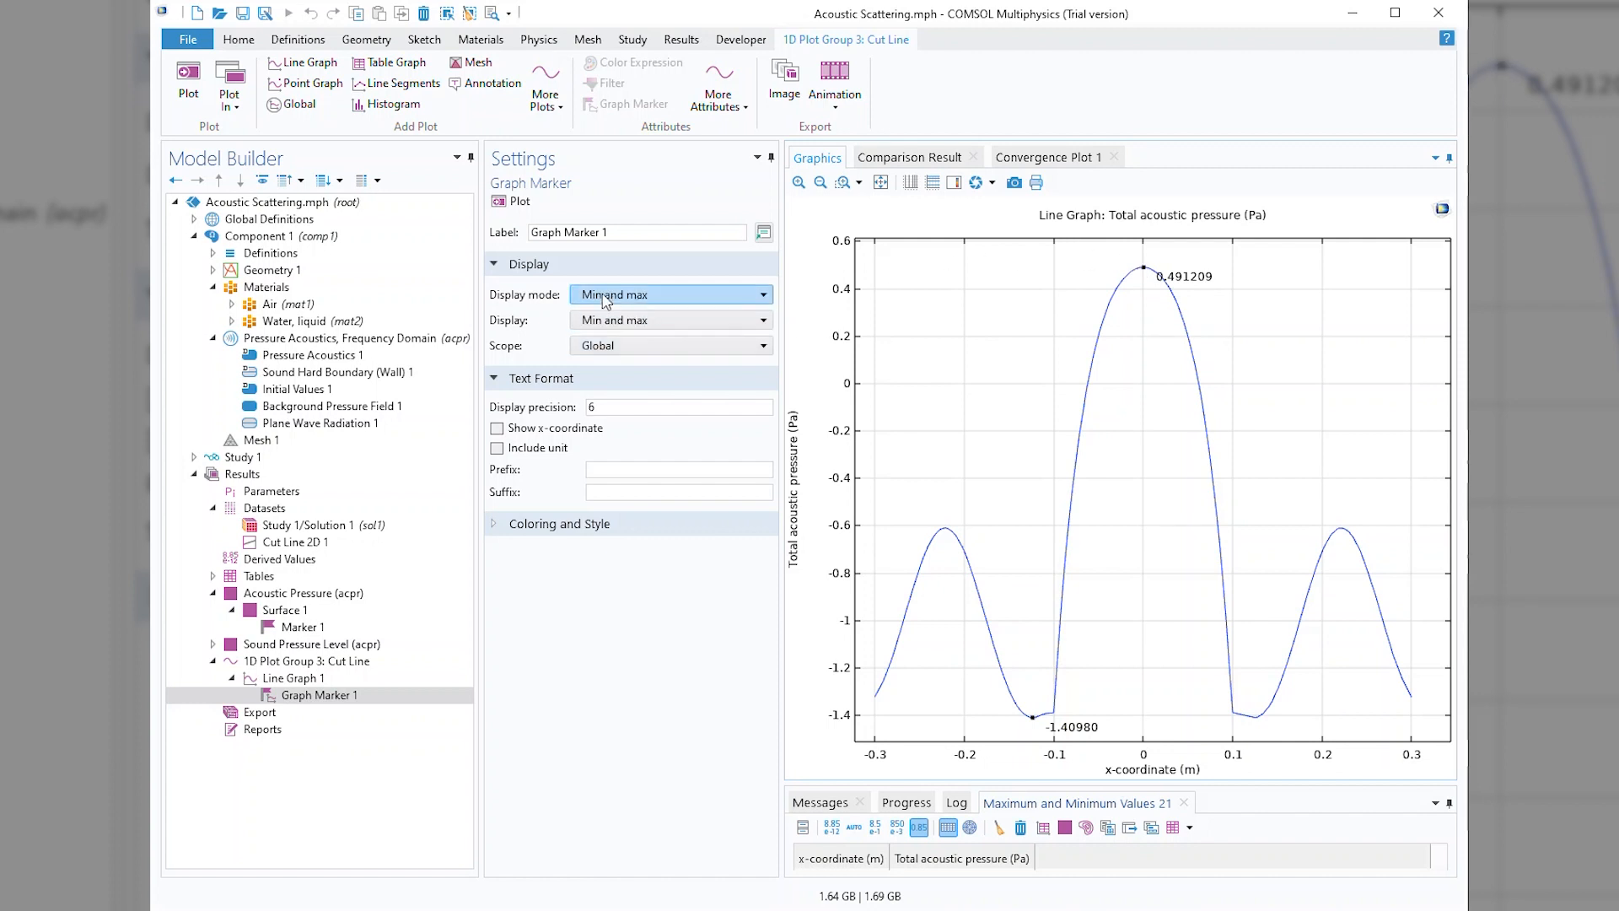
{"action": "left_click", "coordinate": [635, 353]}
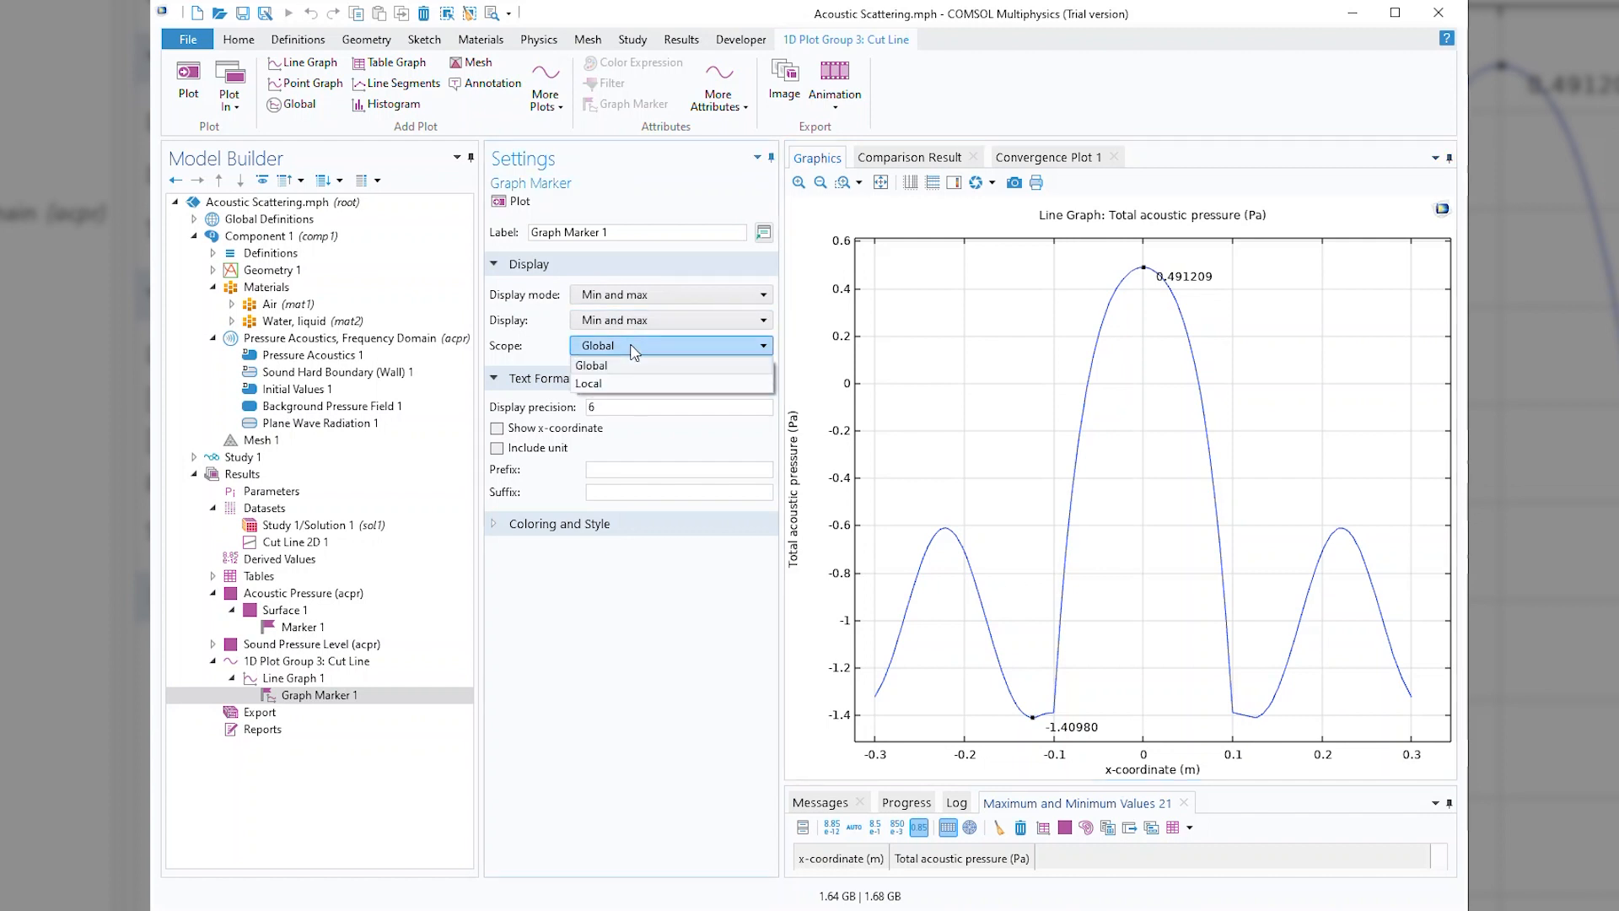
{"action": "left_click", "coordinate": [625, 385]}
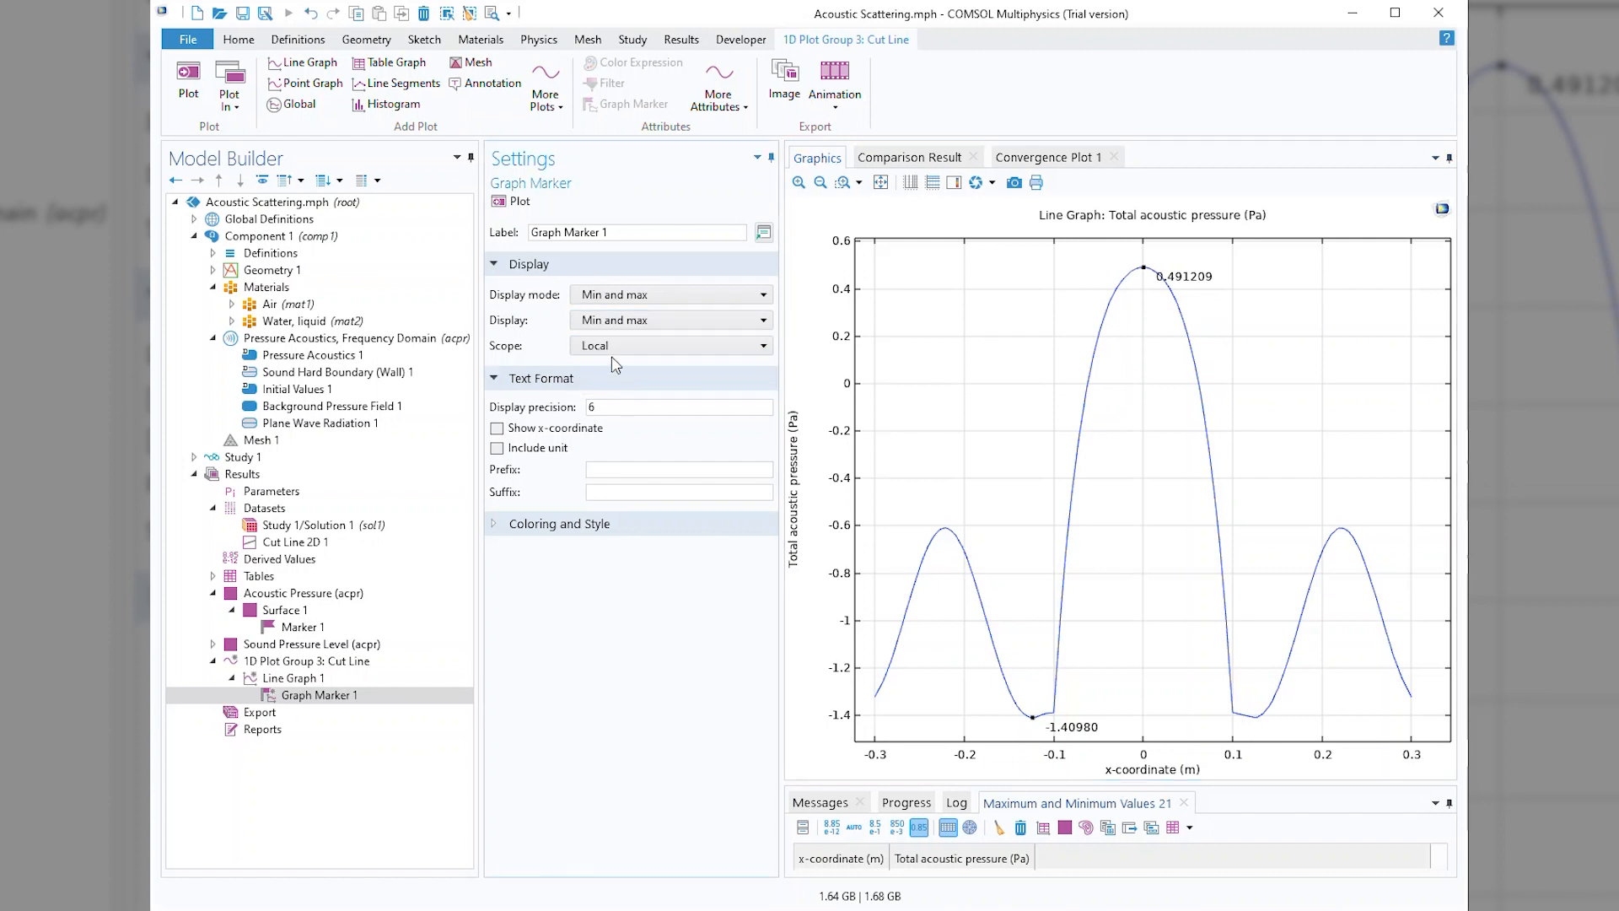
{"action": "left_click", "coordinate": [512, 202]}
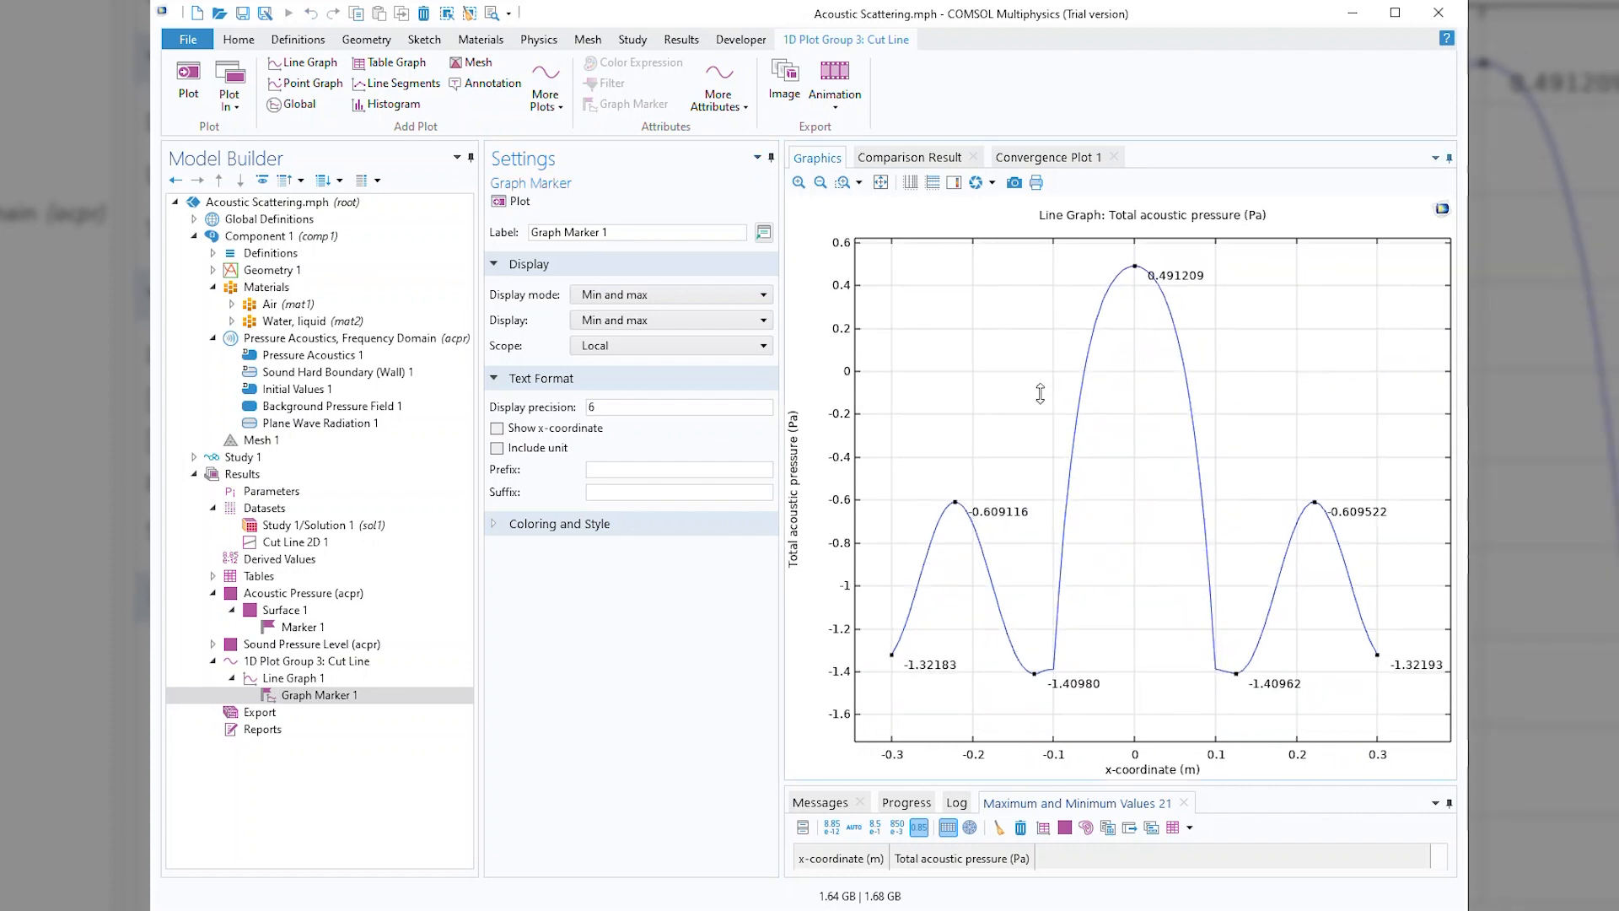
{"action": "left_click_drag", "start_coordinate": [1011, 421], "coordinate": [1009, 425]}
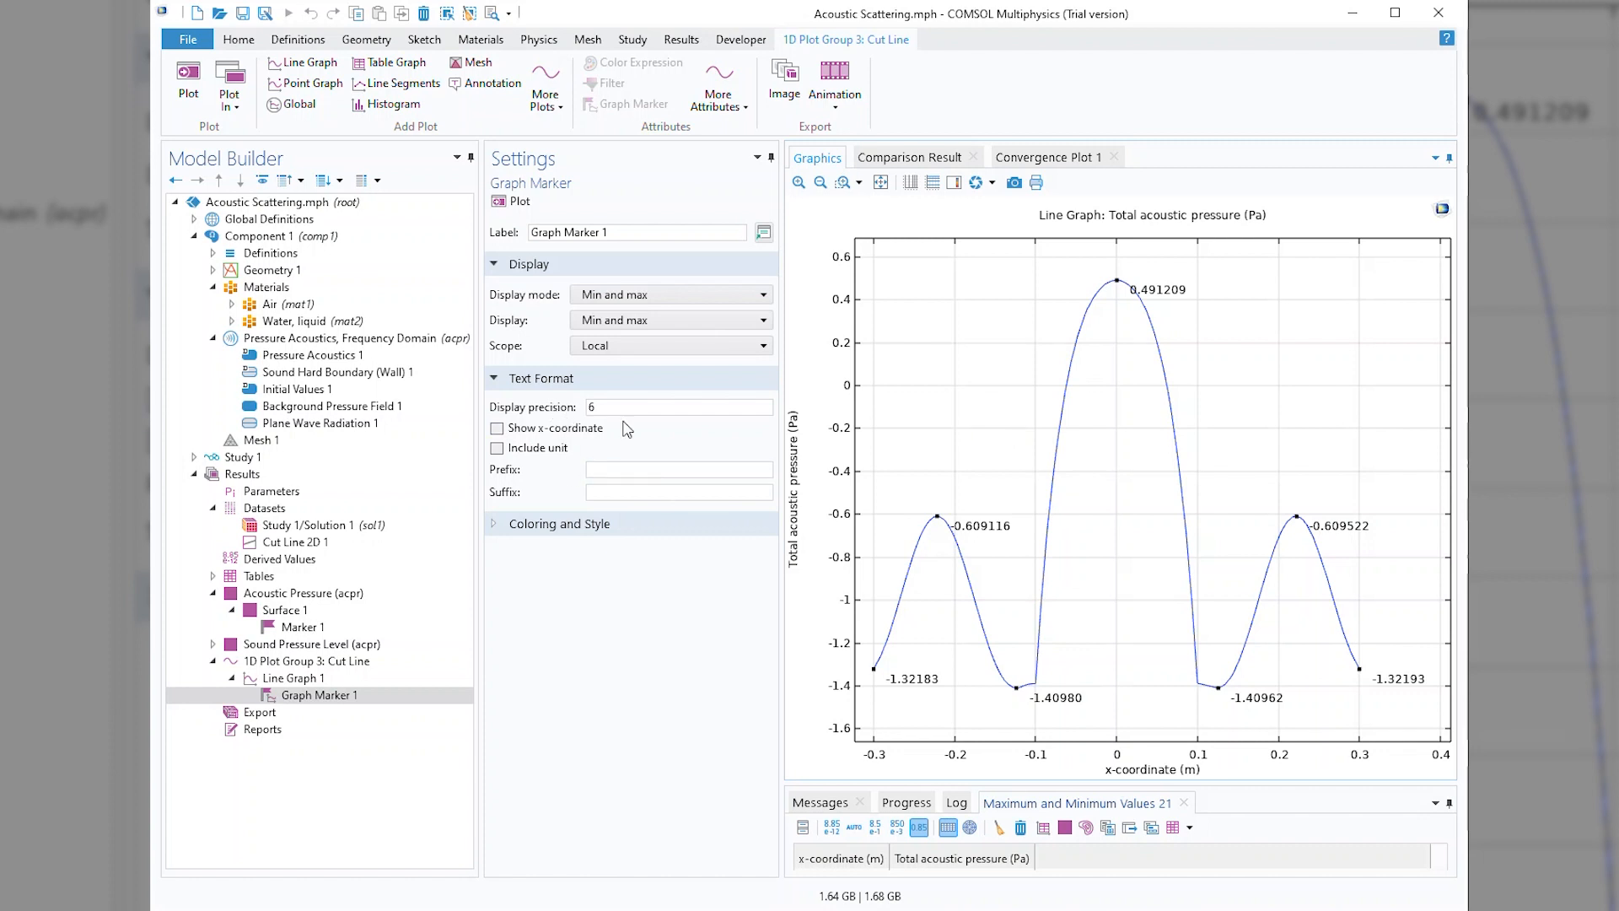
Set the graph marker's display precision to 2 and replot the line graph.
{"action": "double_click", "coordinate": [641, 410]}
{"action": "type", "text": "2"}
{"action": "left_click", "coordinate": [511, 202]}
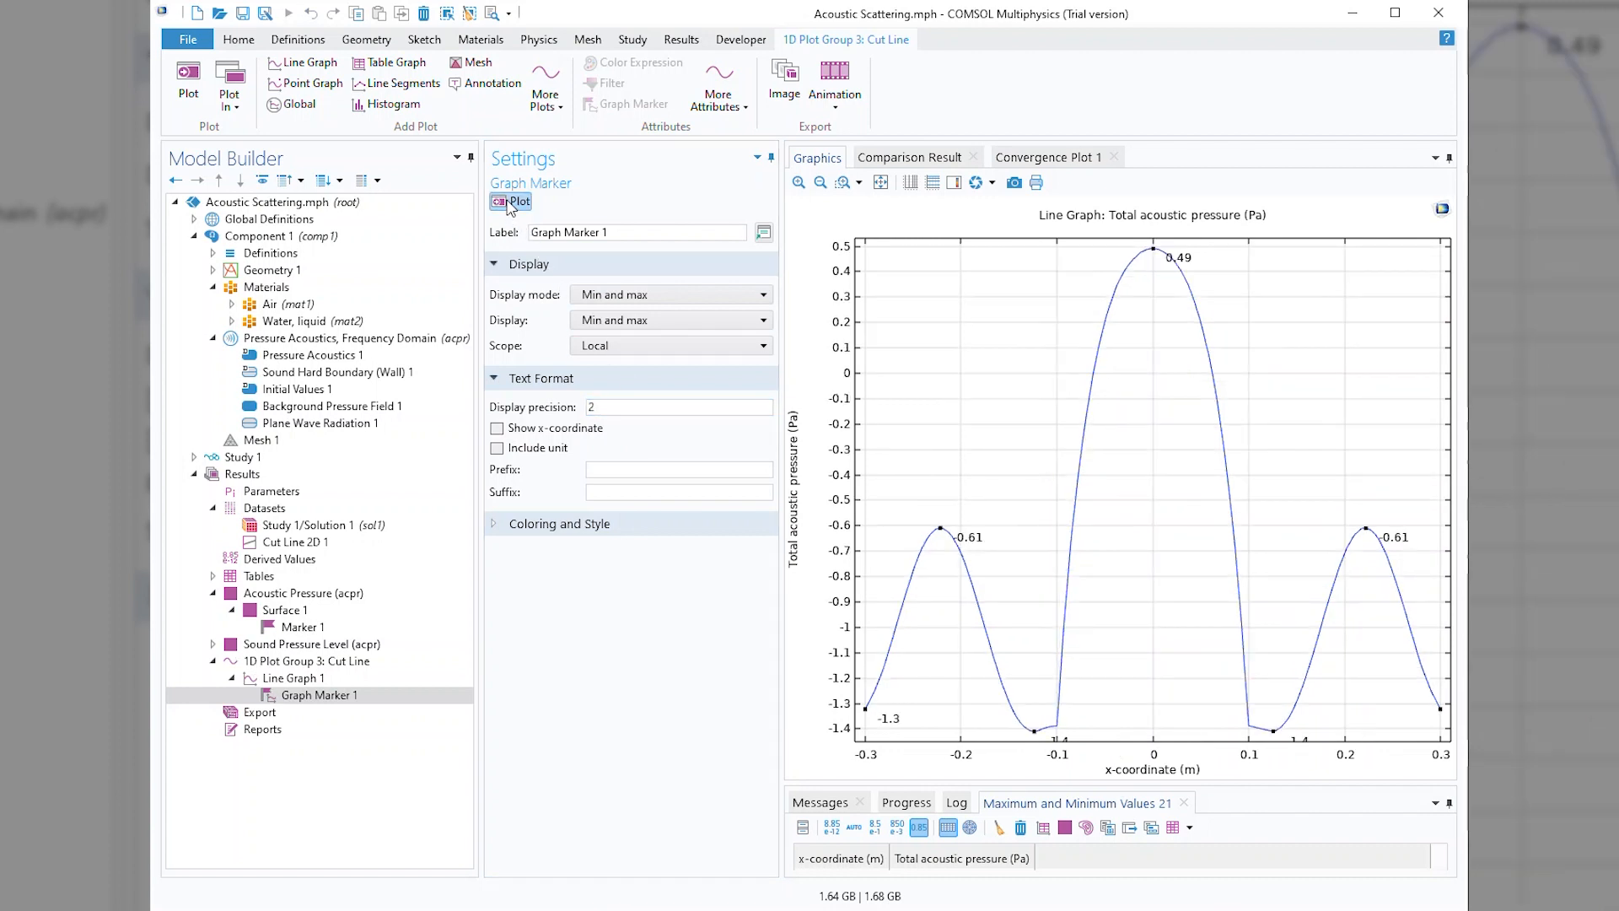
{"action": "scroll", "coordinate": [1168, 509], "scroll_direction": "down", "scroll_amount": 1}
{"action": "left_click_drag", "start_coordinate": [1167, 512], "coordinate": [1127, 518]}
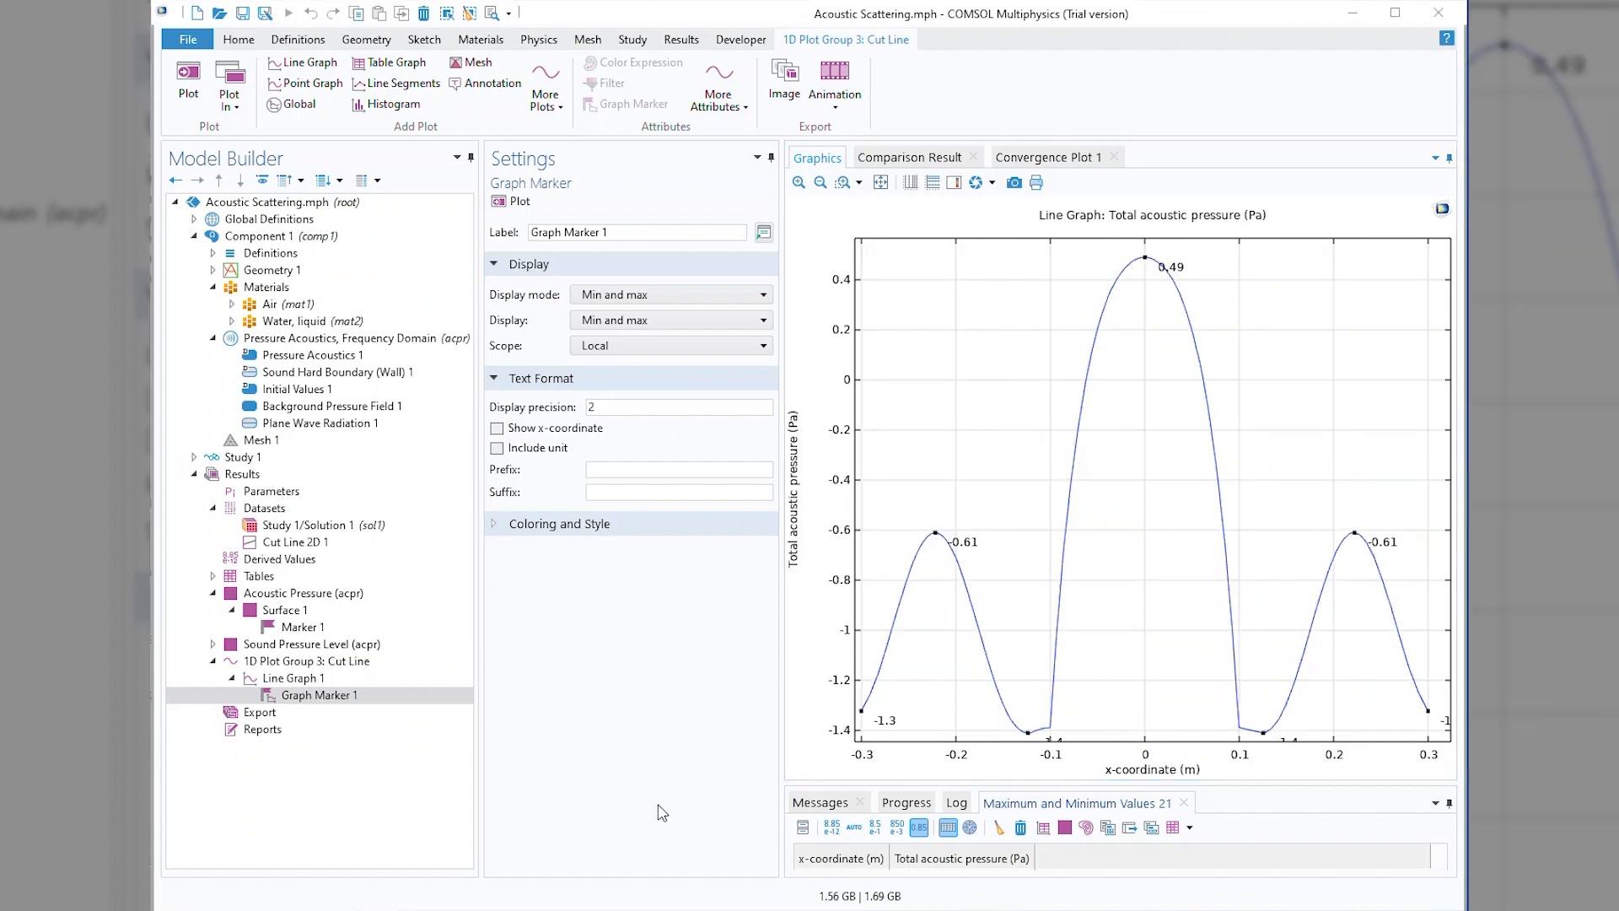
Set the graph marker's scope to Global and include the x-coordinate and unit in its labels, updating the plot.
{"action": "left_click", "coordinate": [591, 346]}
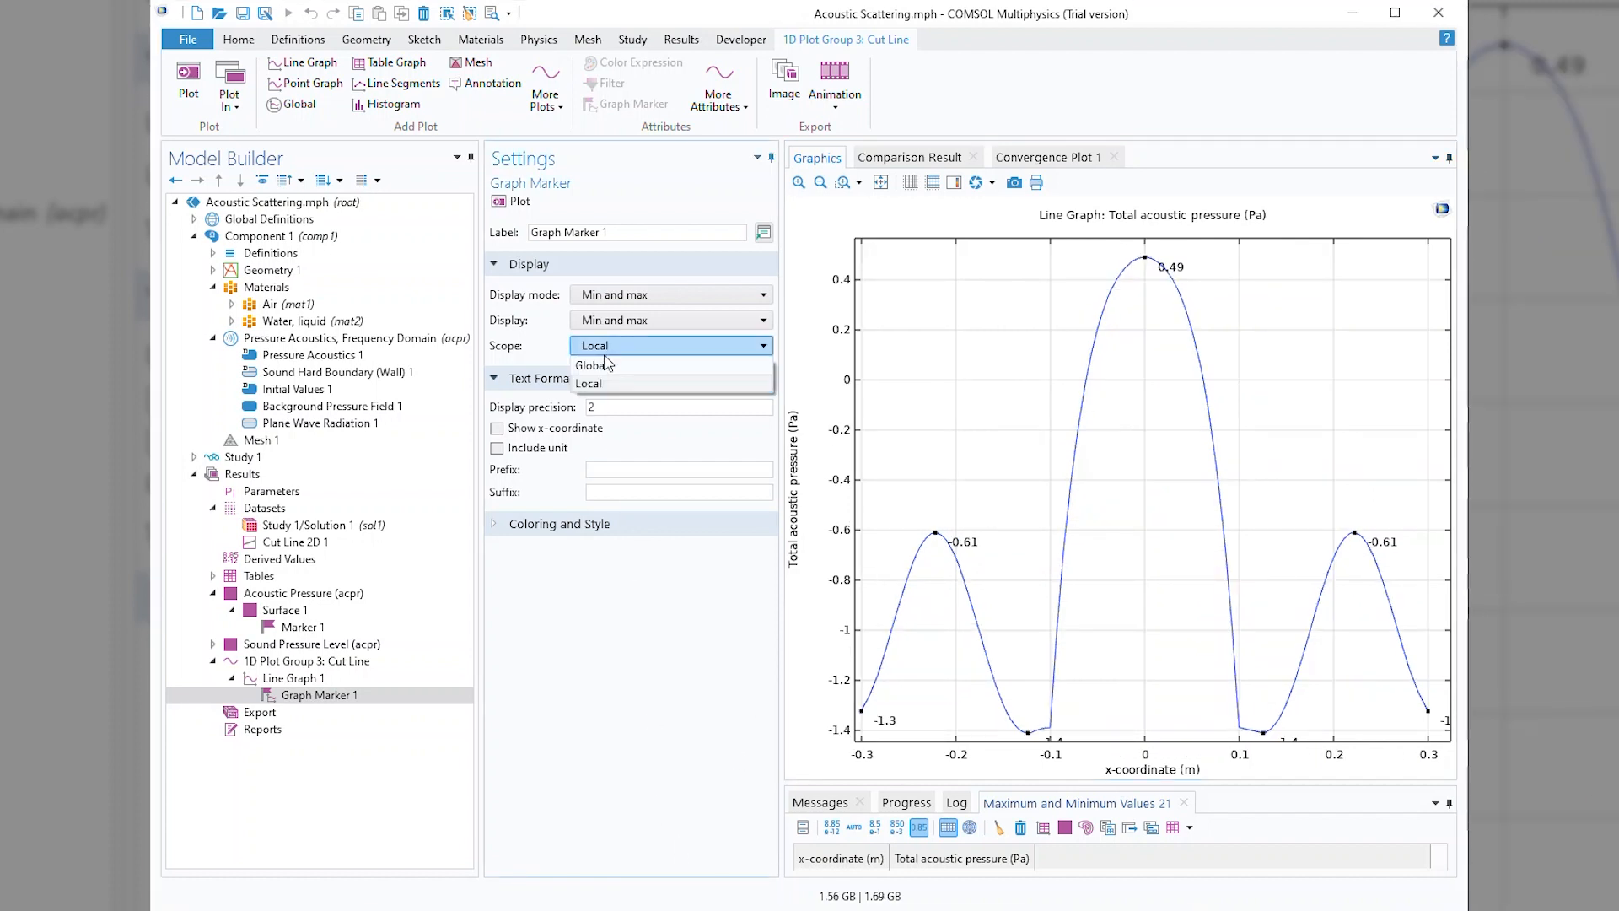
{"action": "left_click", "coordinate": [604, 370]}
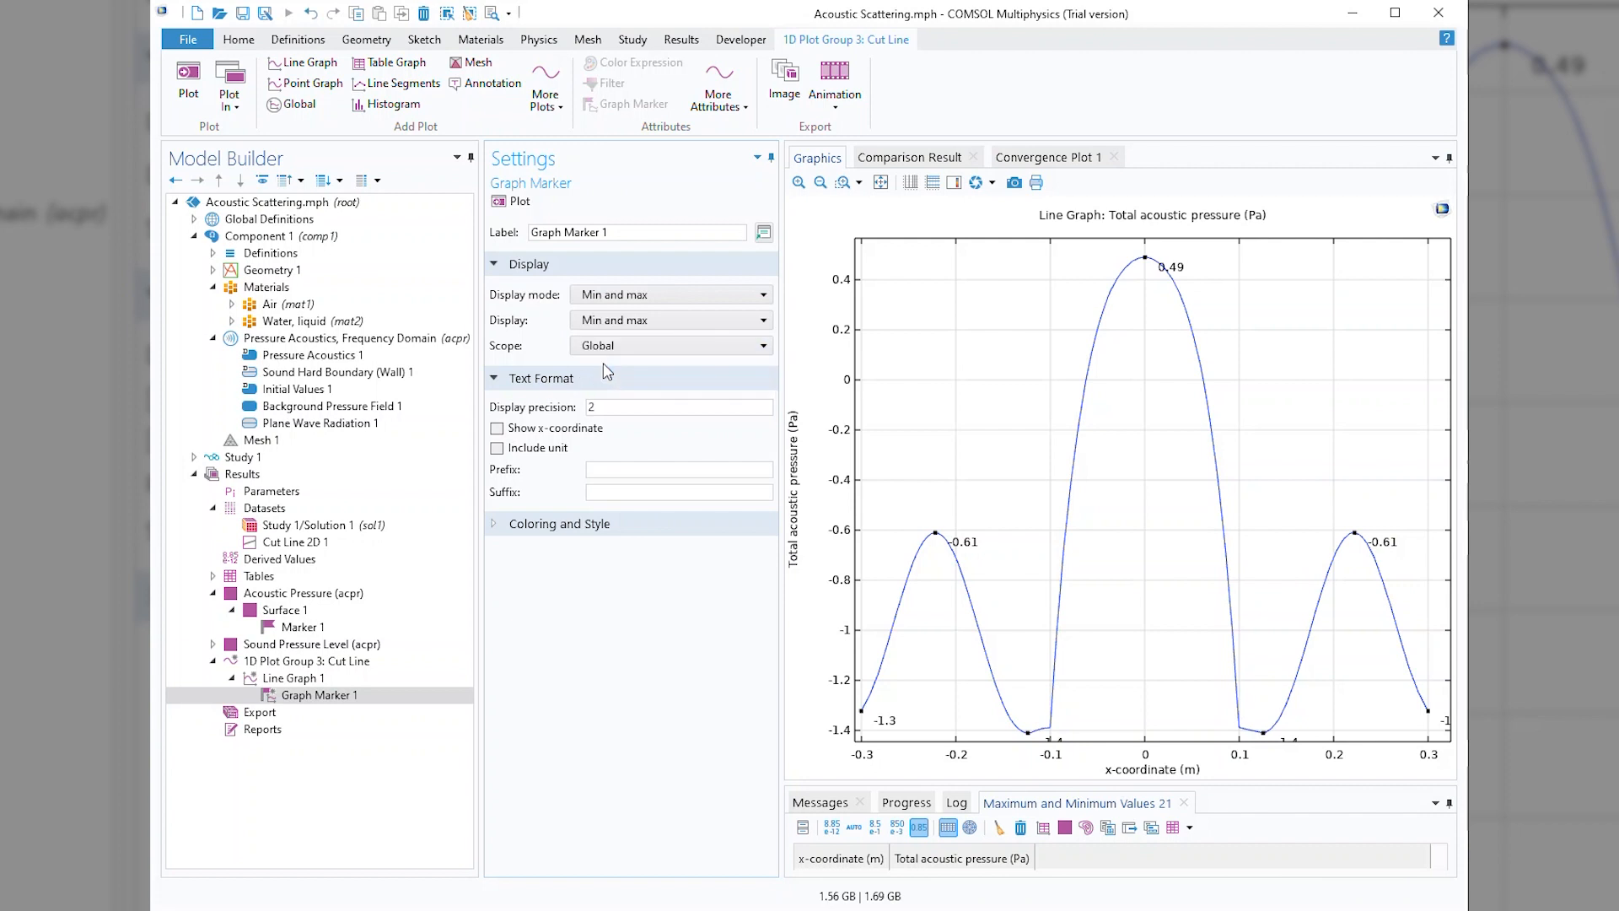
{"action": "left_click", "coordinate": [509, 208]}
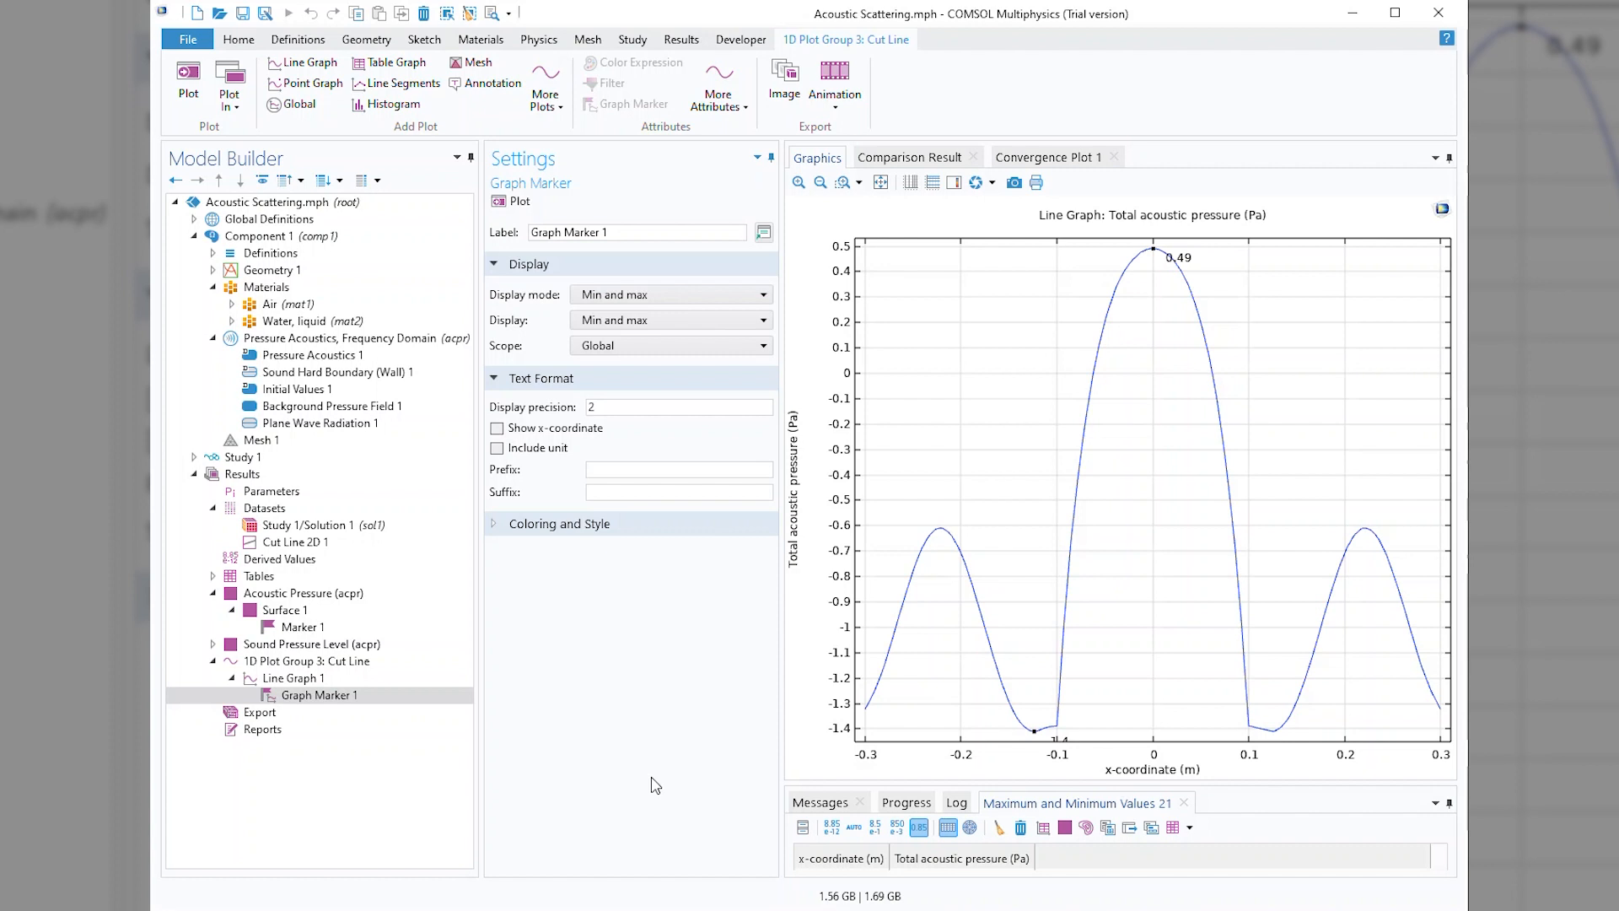
{"action": "left_click", "coordinate": [497, 429]}
{"action": "left_click", "coordinate": [512, 203]}
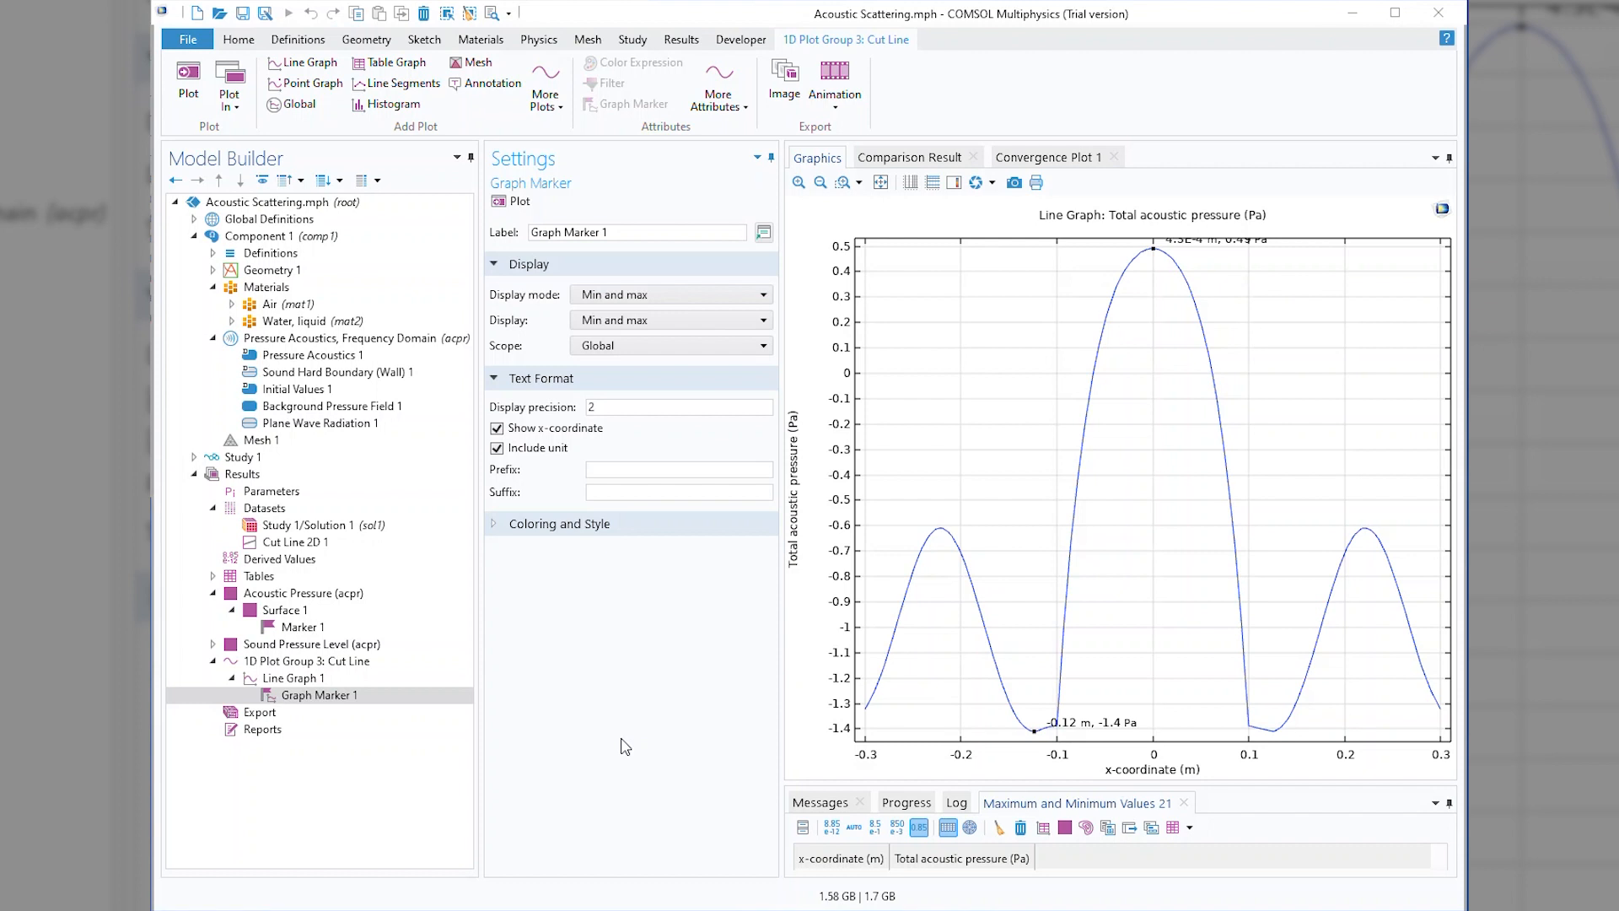
Set the graph marker's display mode to Width with a cutoff value of -0.5 and replot the line graph.
{"action": "left_click", "coordinate": [635, 297]}
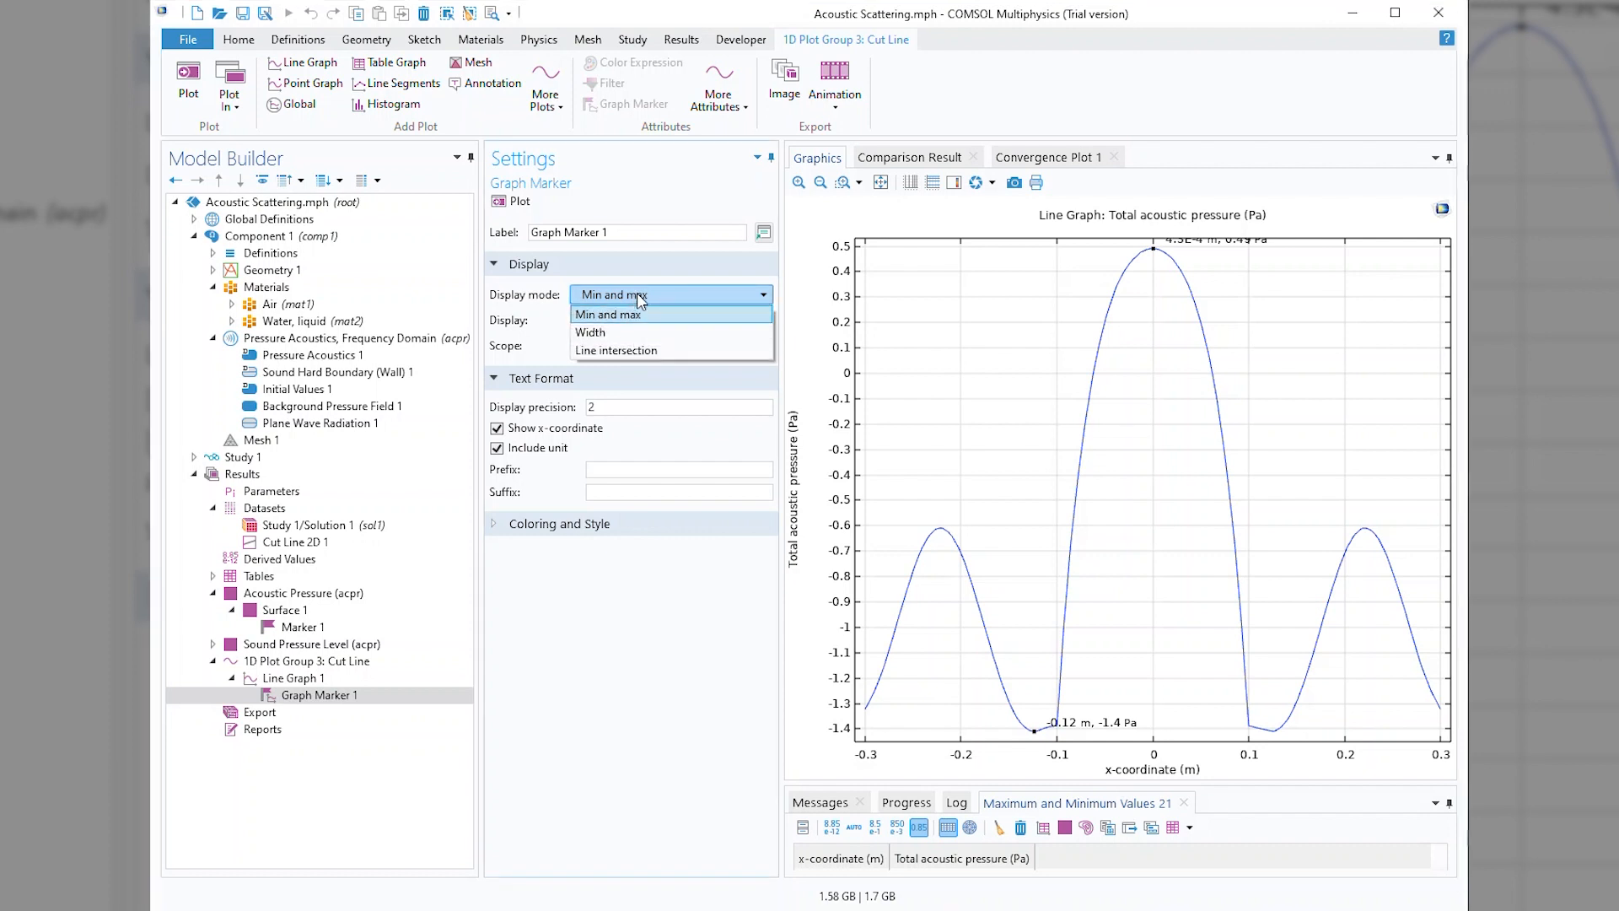
{"action": "left_click", "coordinate": [635, 337]}
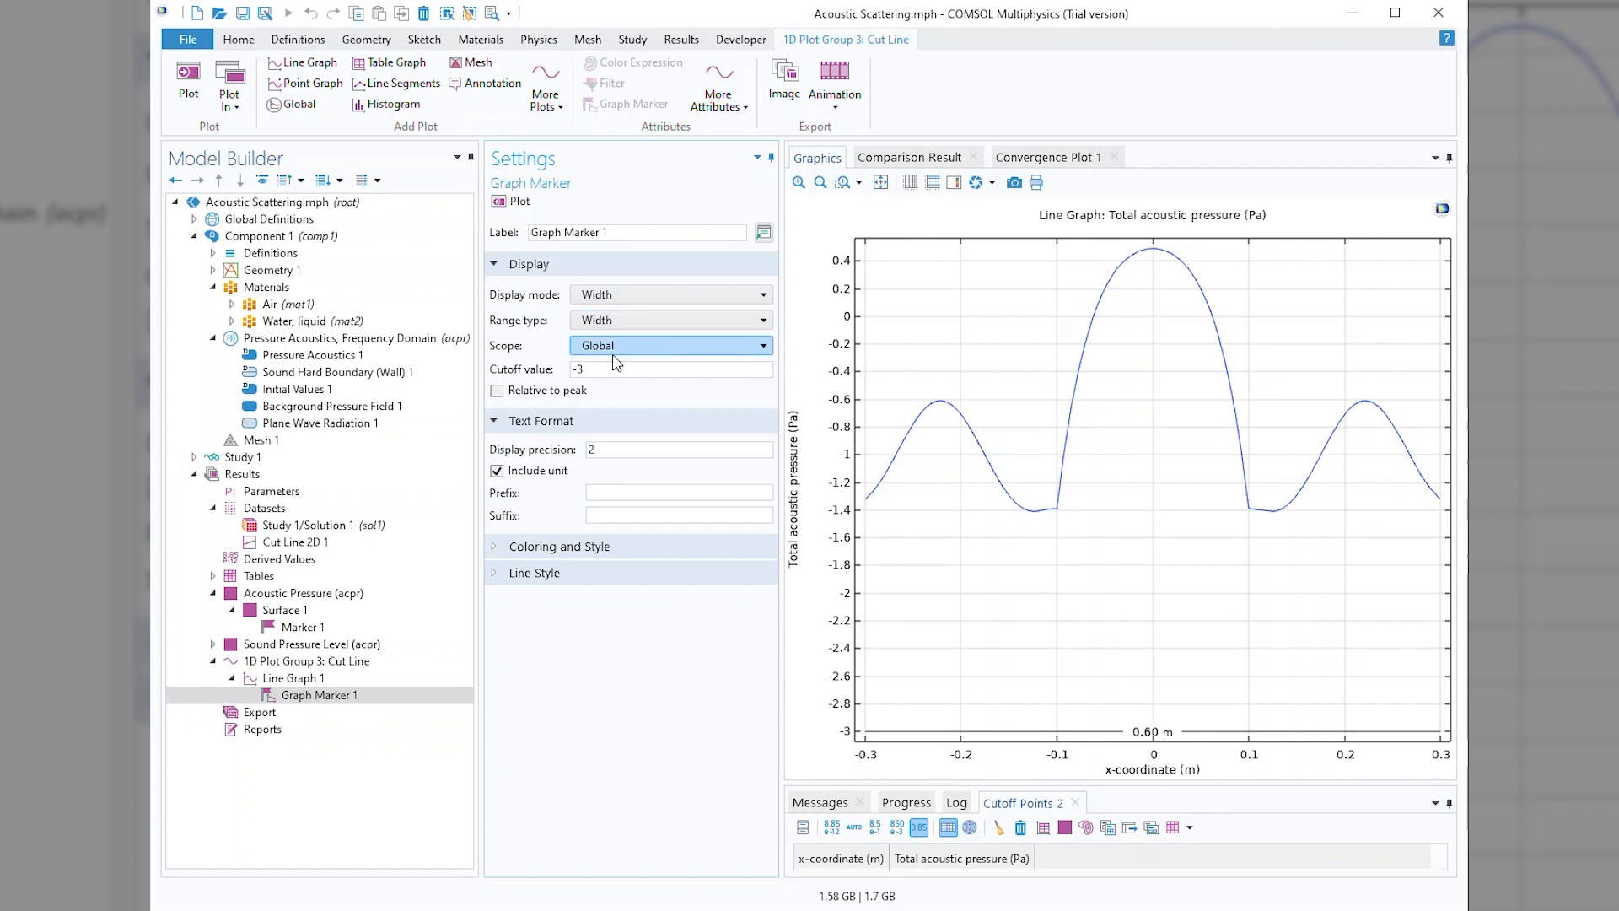
{"action": "double_click", "coordinate": [579, 372]}
{"action": "type", "text": "0.5"}
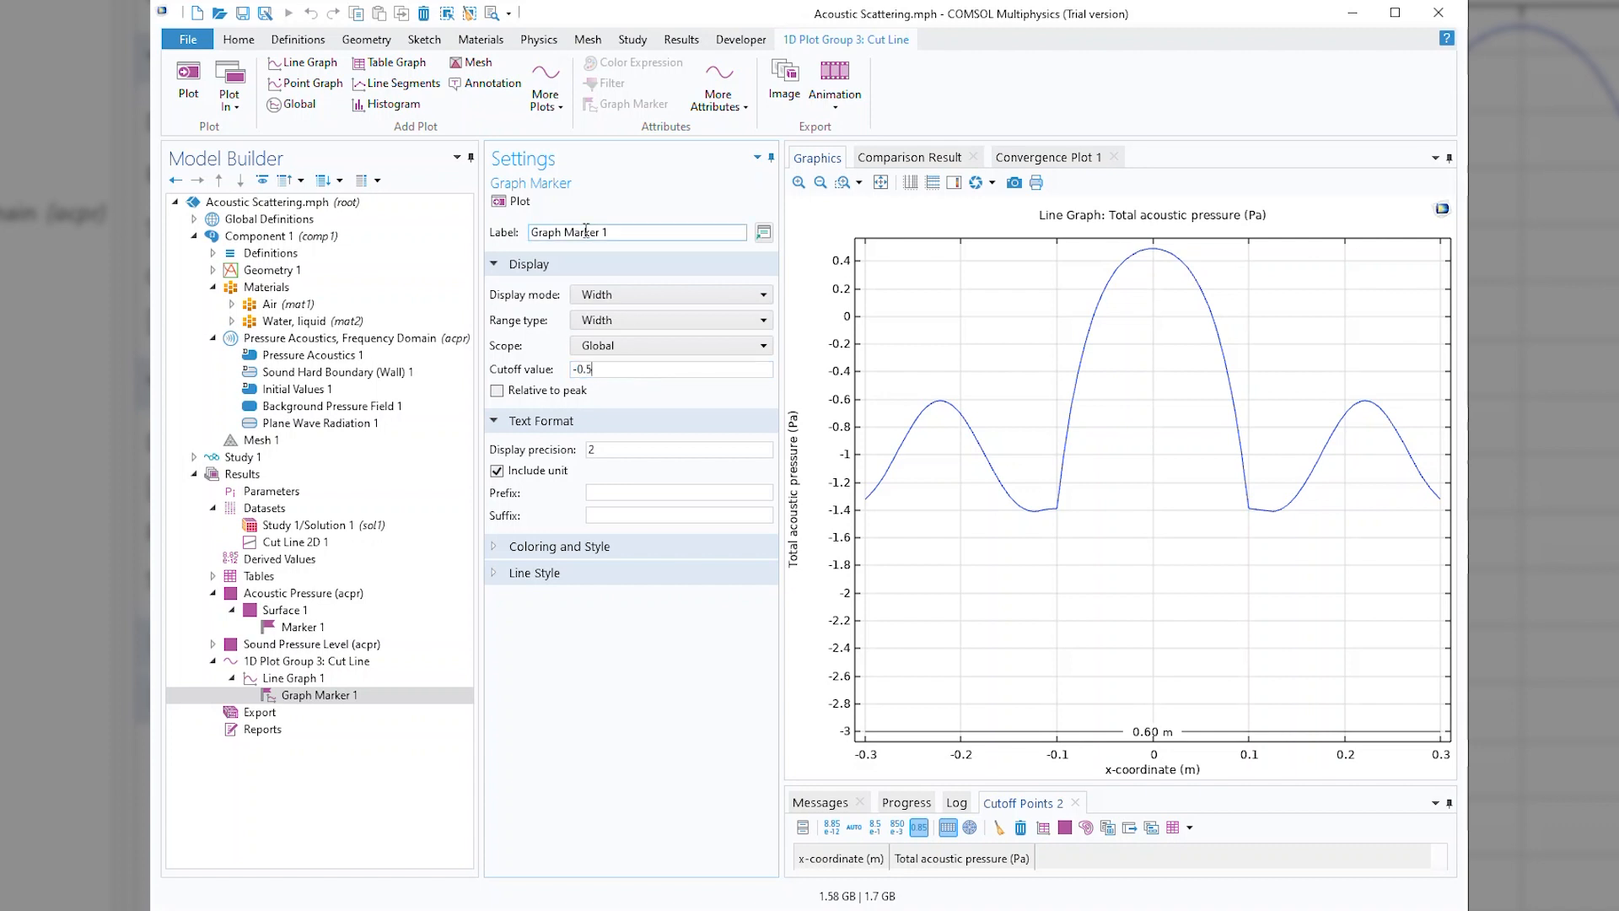
{"action": "left_click", "coordinate": [518, 203]}
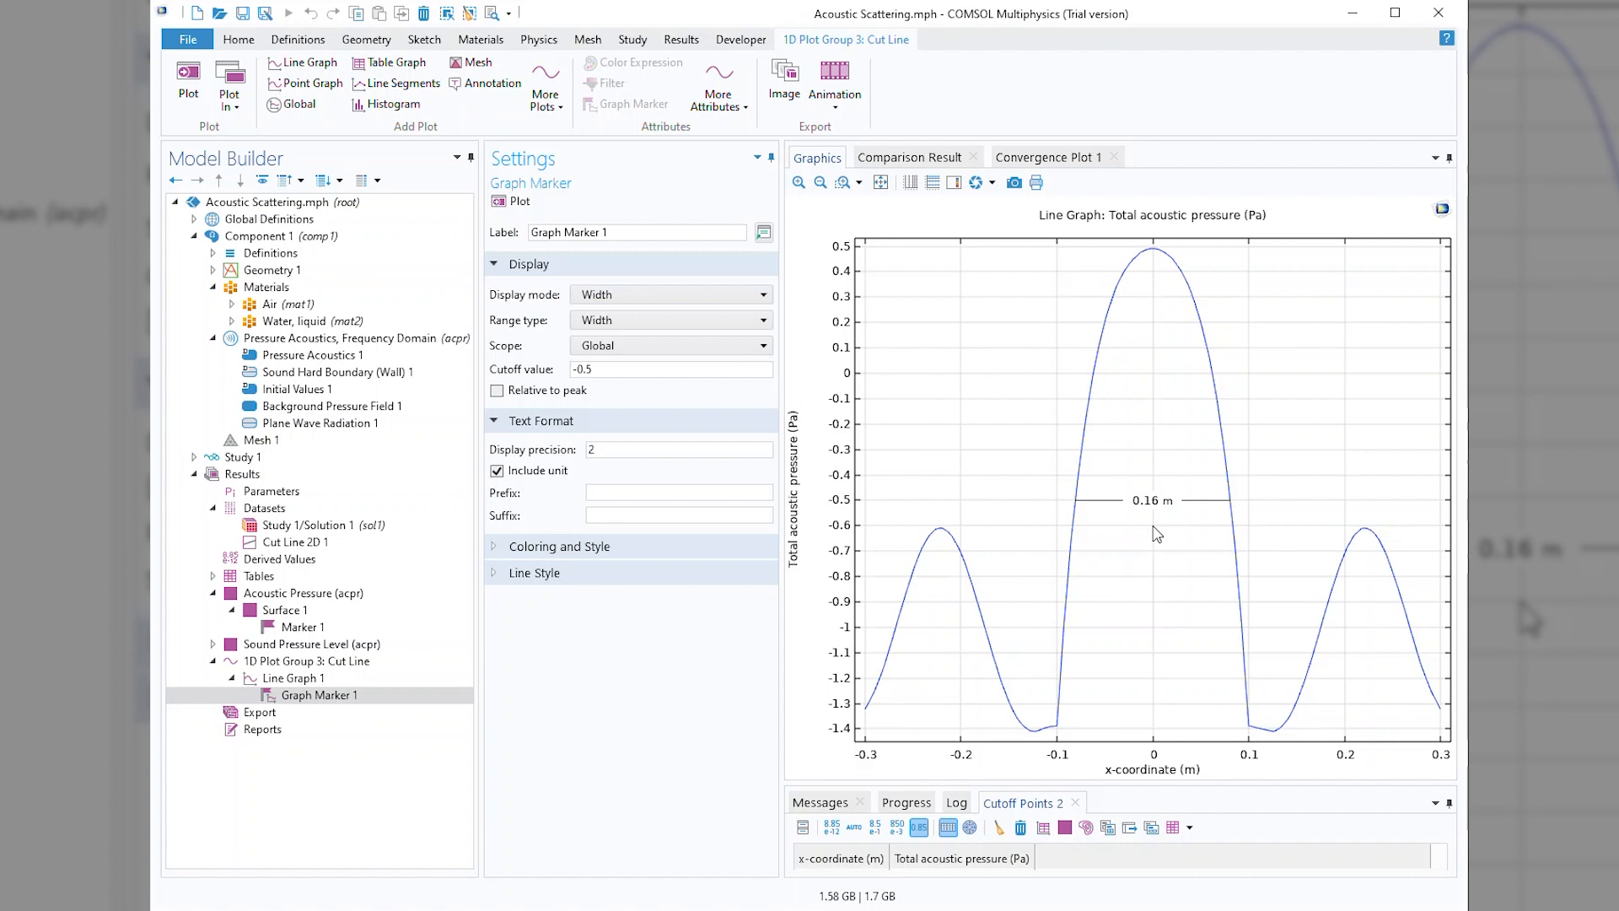
Set the graph marker's cutoff value to -1 and replot to mark the peak widths at that level.
{"action": "left_click_drag", "start_coordinate": [621, 371], "coordinate": [579, 378]}
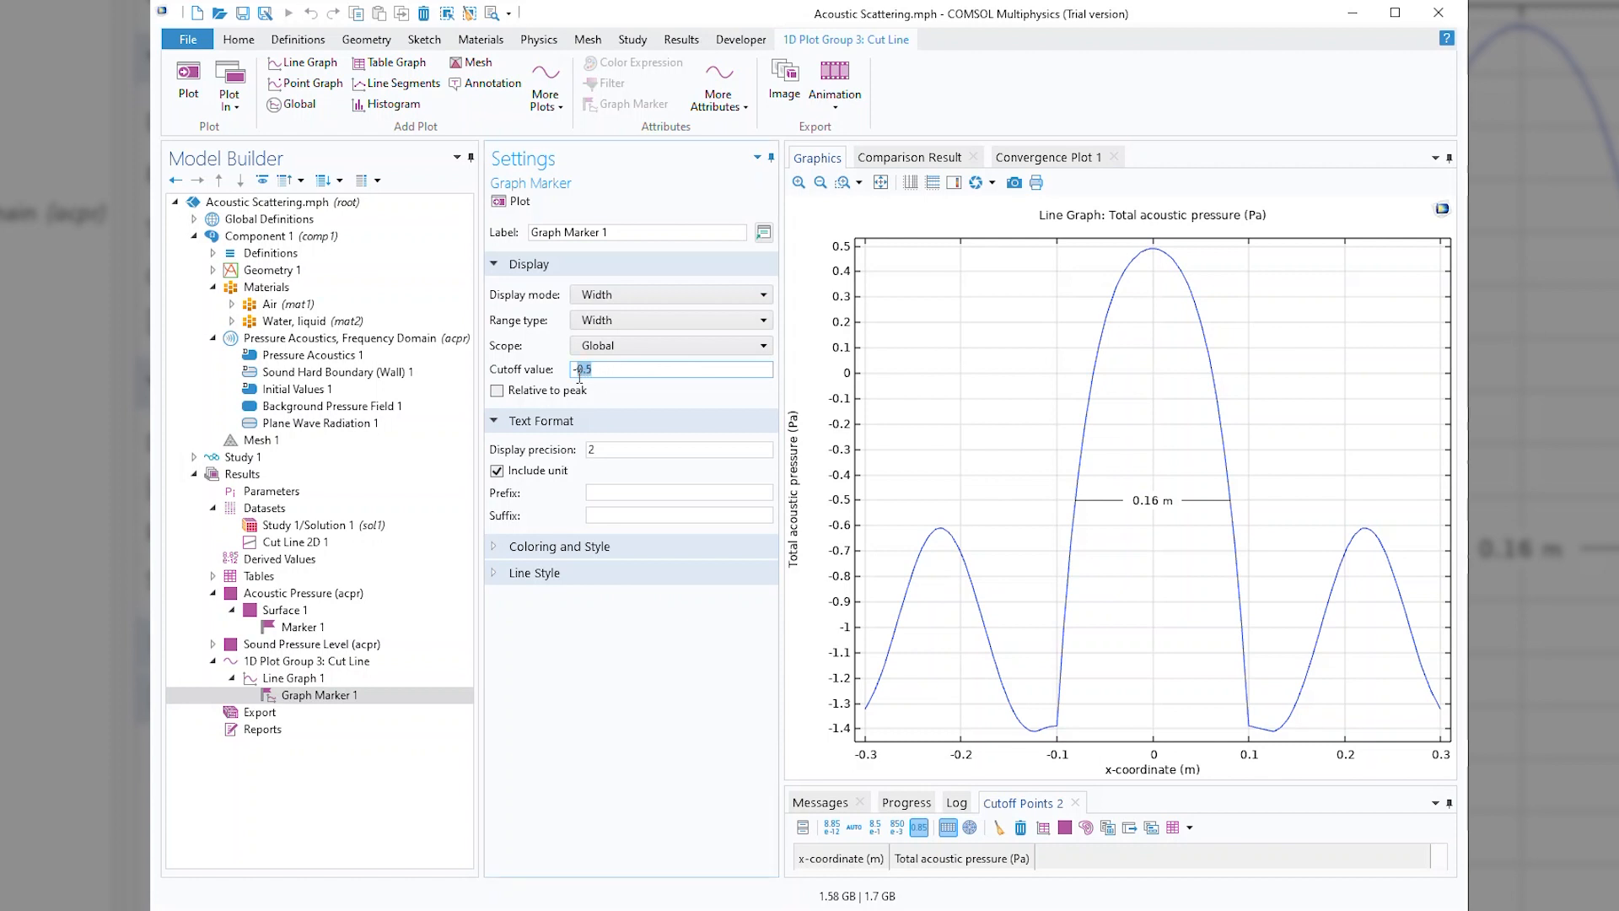
{"action": "type", "text": "1"}
{"action": "left_click", "coordinate": [511, 202]}
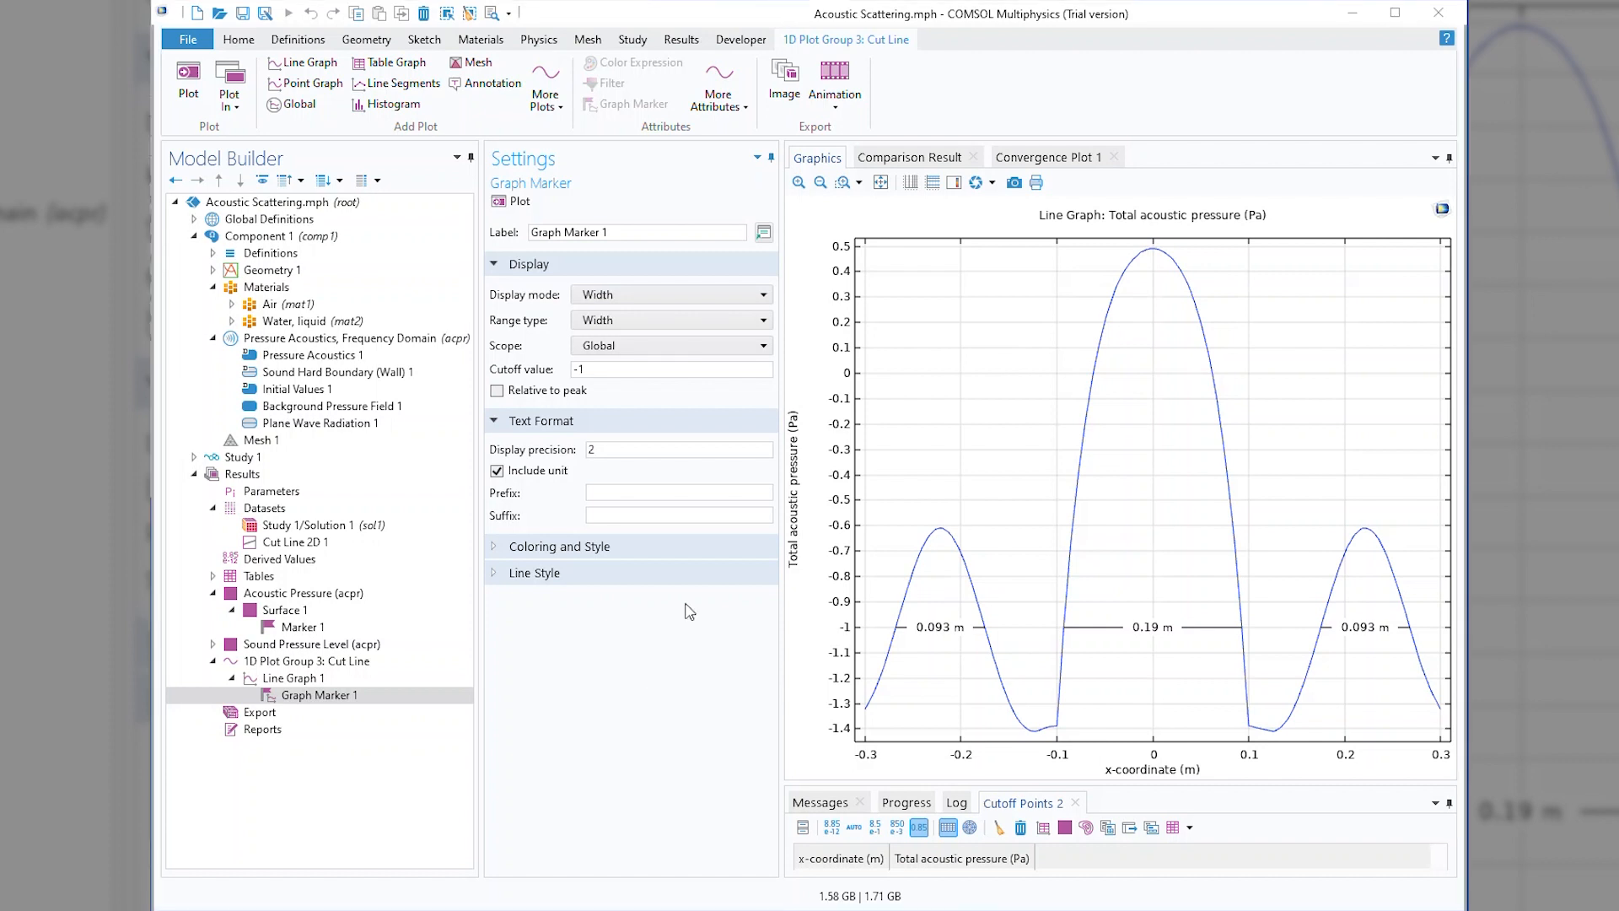
Switch the graph marker's display mode to Line intersection and review the available line types.
{"action": "left_click", "coordinate": [716, 295]}
{"action": "left_click", "coordinate": [666, 352]}
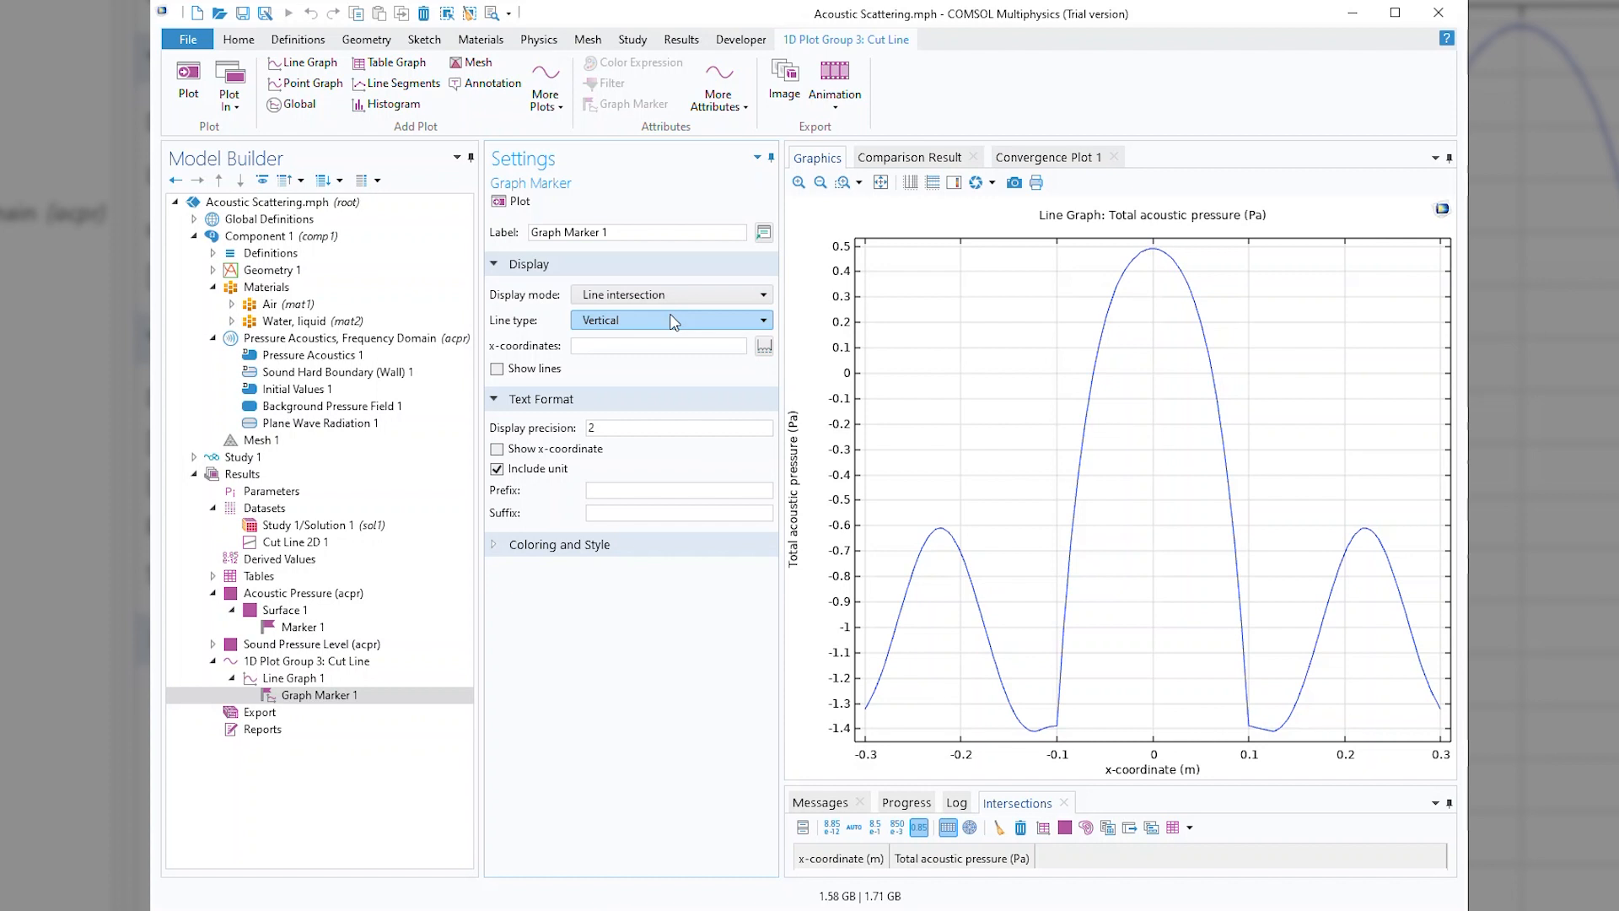
{"action": "left_click", "coordinate": [673, 321]}
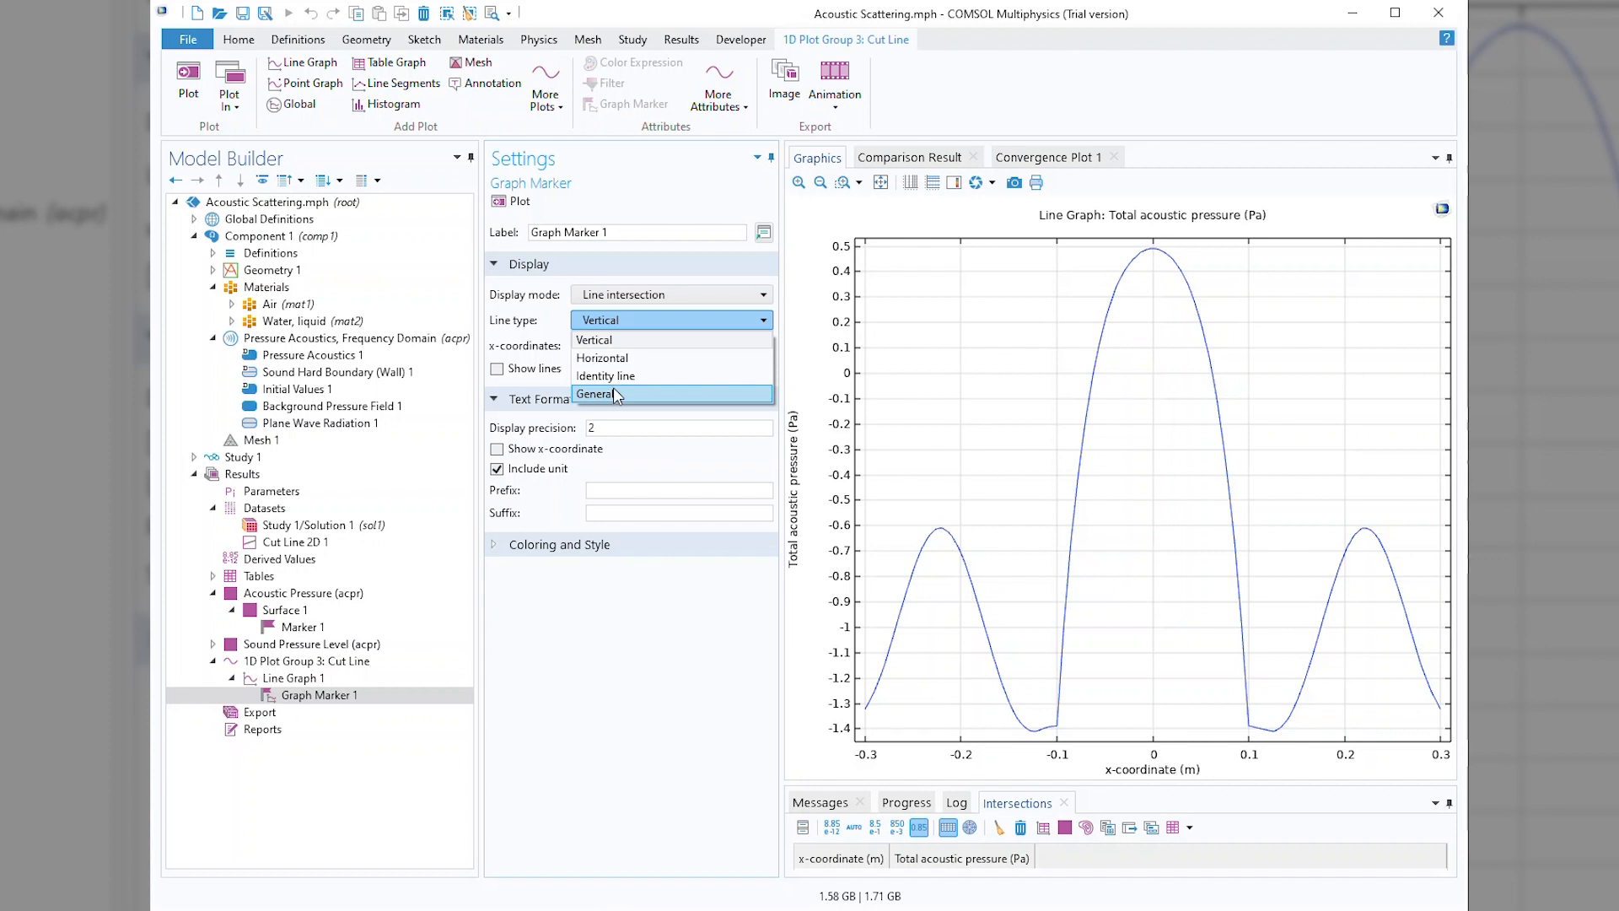
{"action": "left_click", "coordinate": [705, 795]}
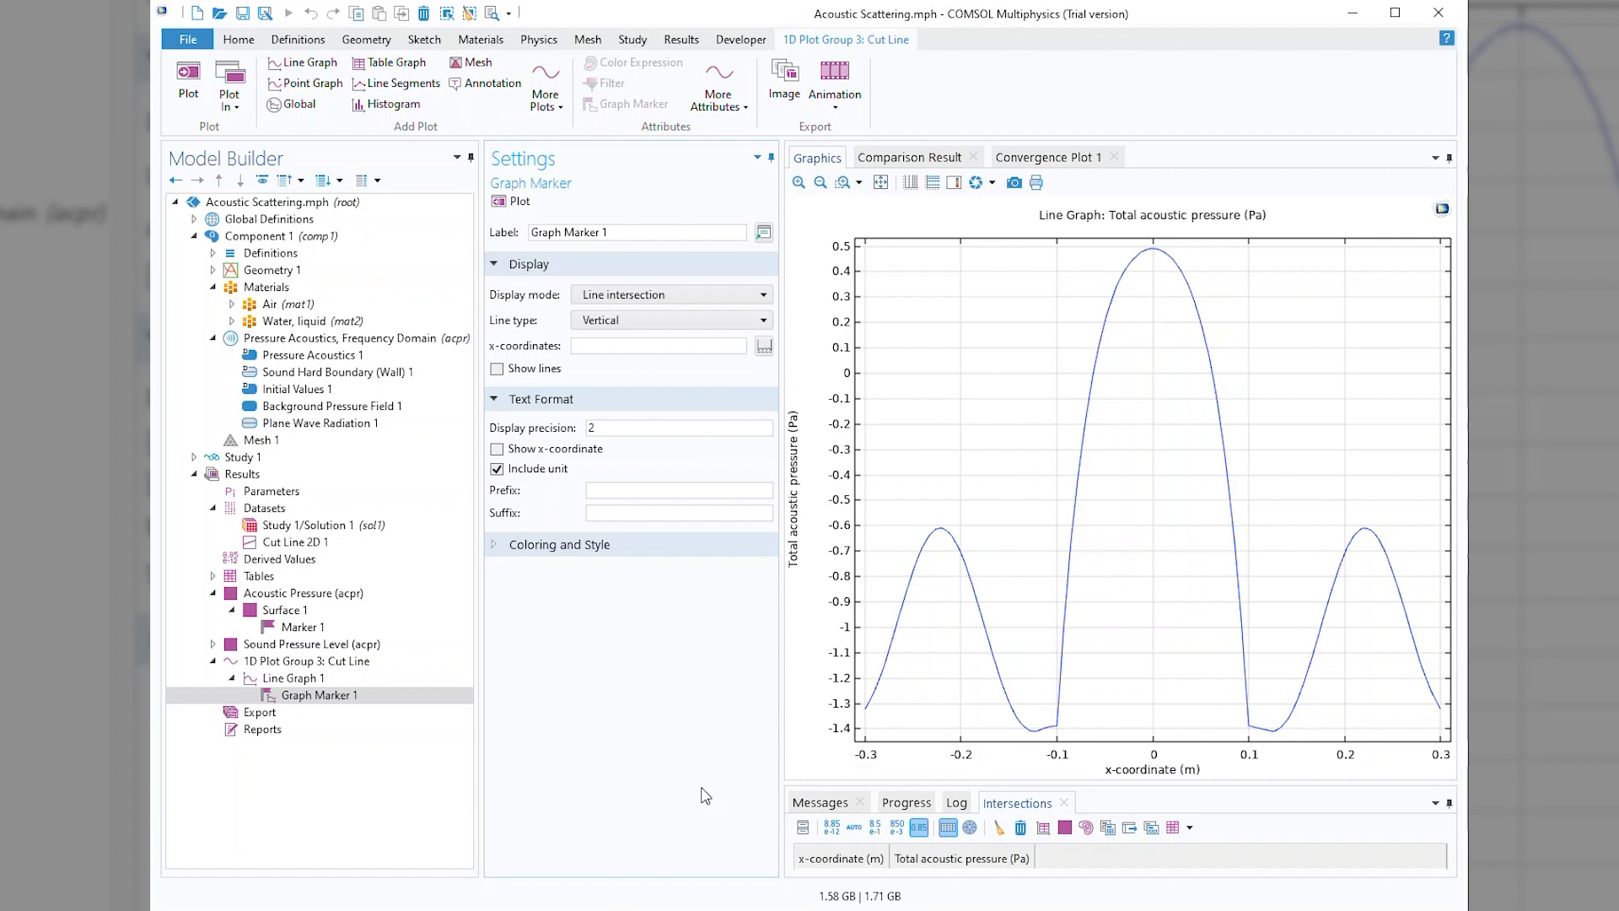
Mark the graph's intersection with a vertical line at x-coordinate 0.2, show the line, and replot.
{"action": "left_click", "coordinate": [604, 345]}
{"action": "type", "text": "0.2"}
{"action": "key", "text": "Return"}
{"action": "left_click", "coordinate": [514, 202]}
{"action": "left_click", "coordinate": [507, 371]}
{"action": "left_click", "coordinate": [507, 202]}
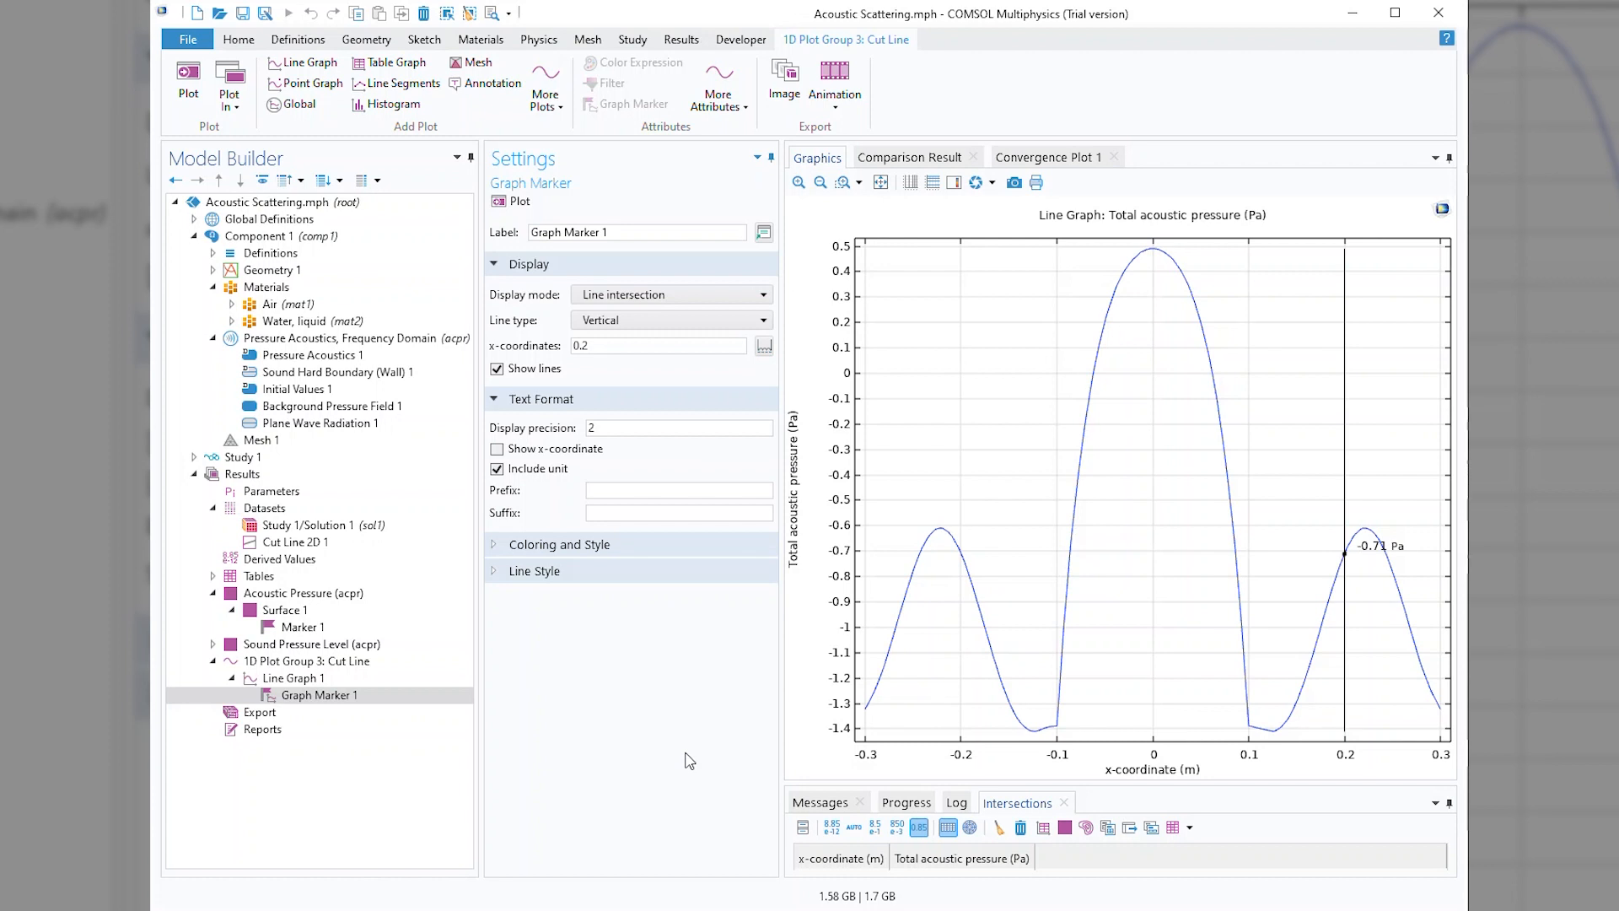
Add -0.2 to the marker's x-coordinates as a second vertical intersection line and replot.
{"action": "left_click", "coordinate": [604, 348]}
{"action": "type", "text": "-0.2"}
{"action": "key", "text": "Return"}
{"action": "left_click", "coordinate": [516, 203]}
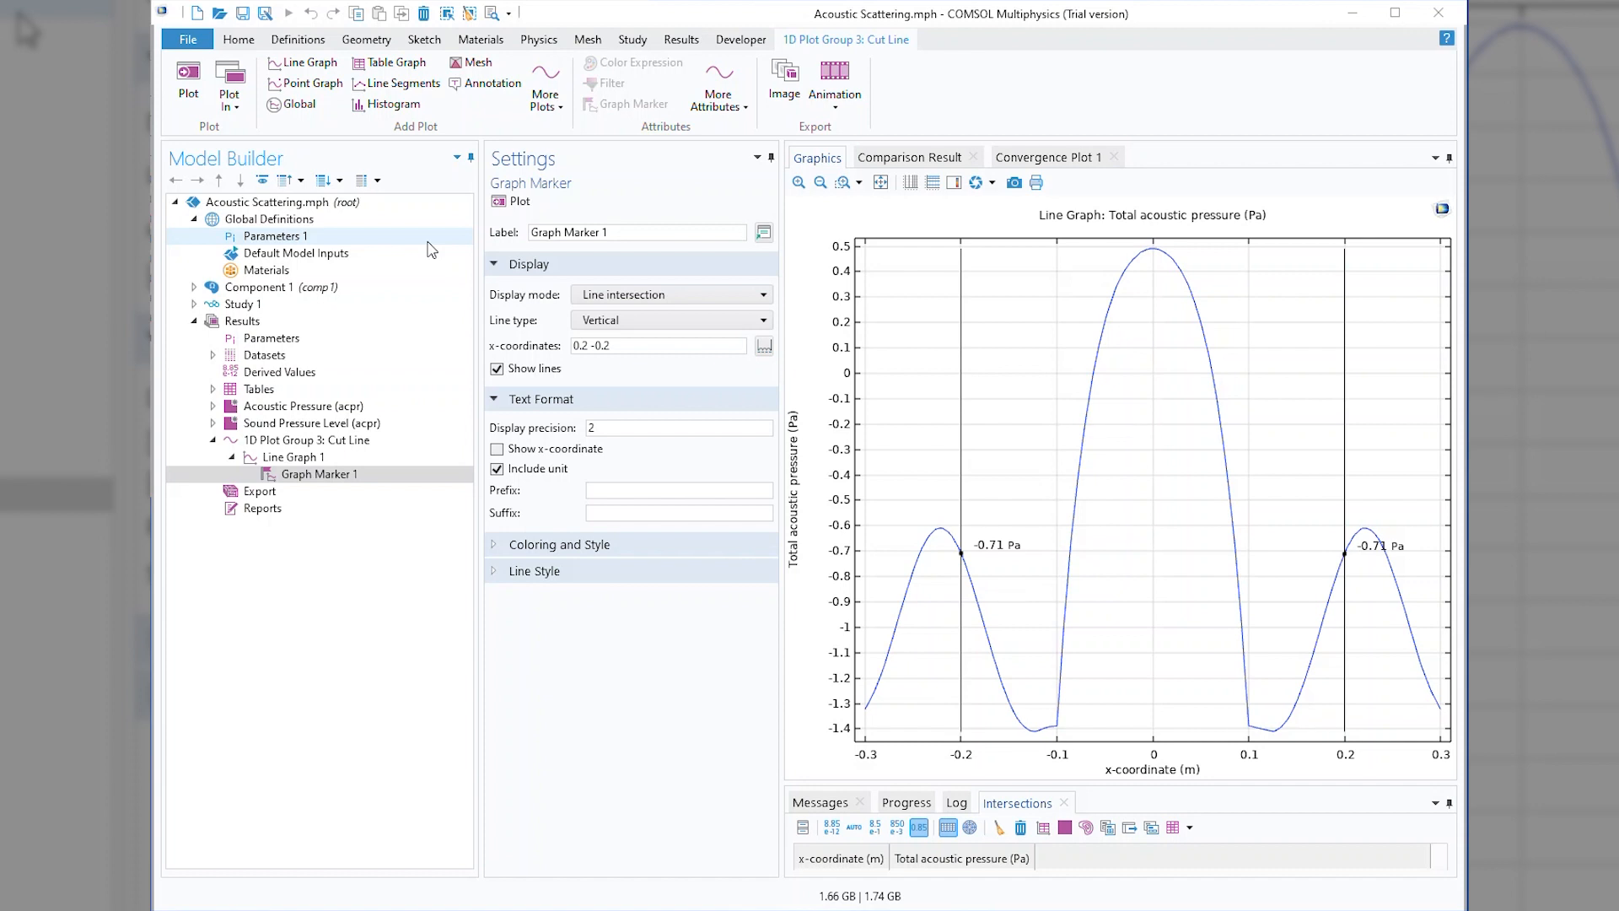
Change the line type to Horizontal, set the y-coordinate to -0.5, and replot the intersections.
{"action": "left_click", "coordinate": [624, 321]}
{"action": "left_click", "coordinate": [624, 358]}
{"action": "left_click", "coordinate": [624, 350]}
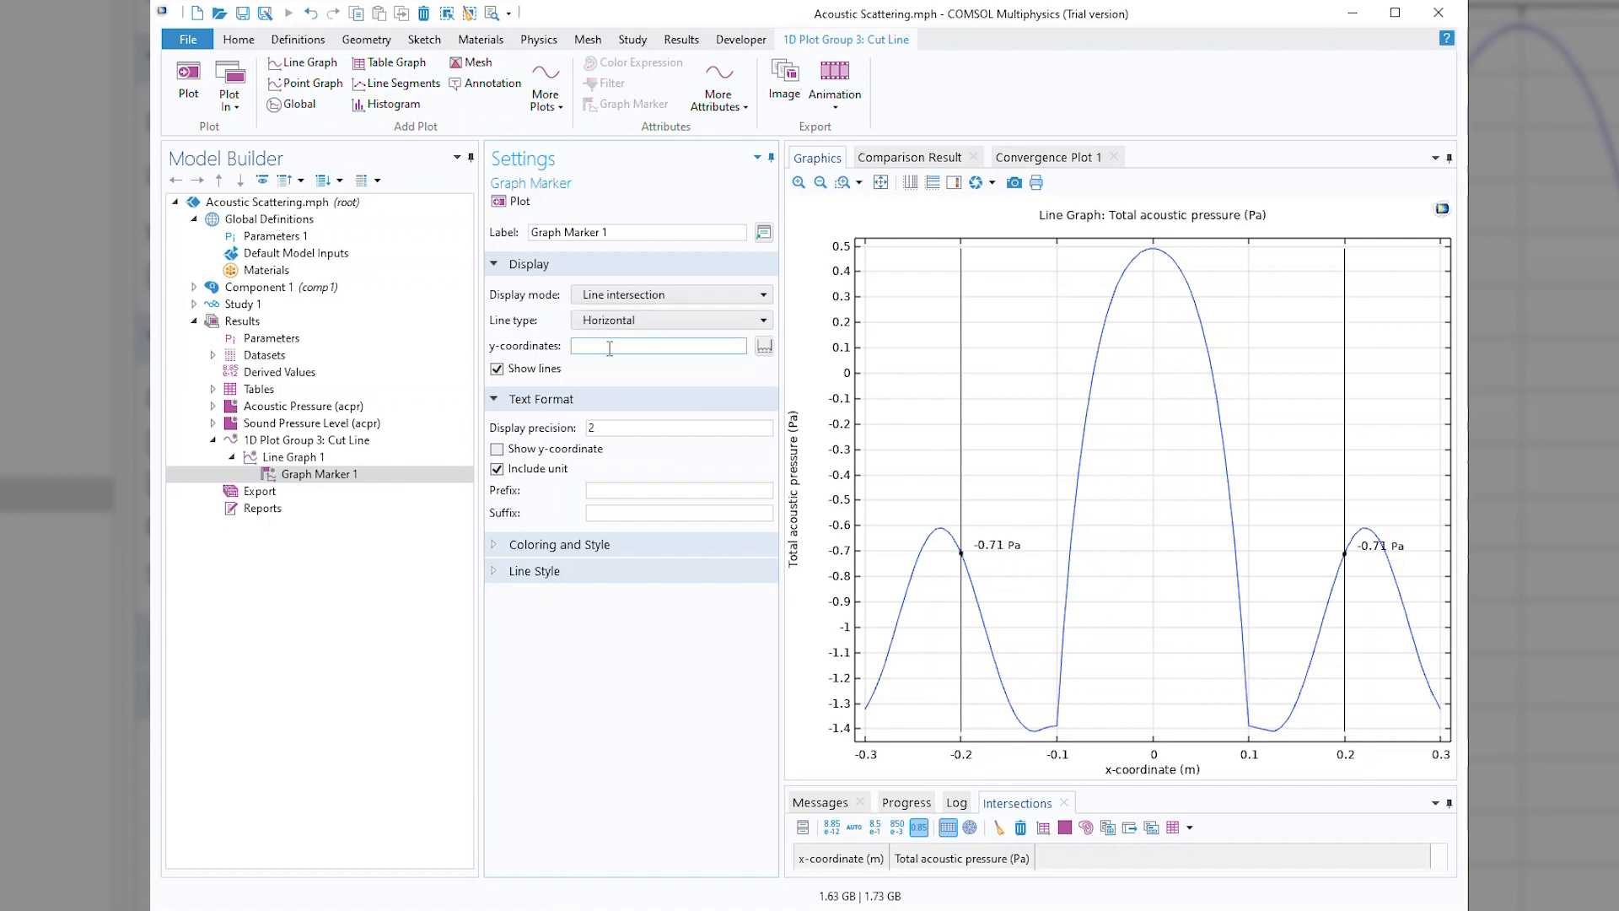
{"action": "type", "text": "-0.5"}
{"action": "left_click", "coordinate": [518, 202]}
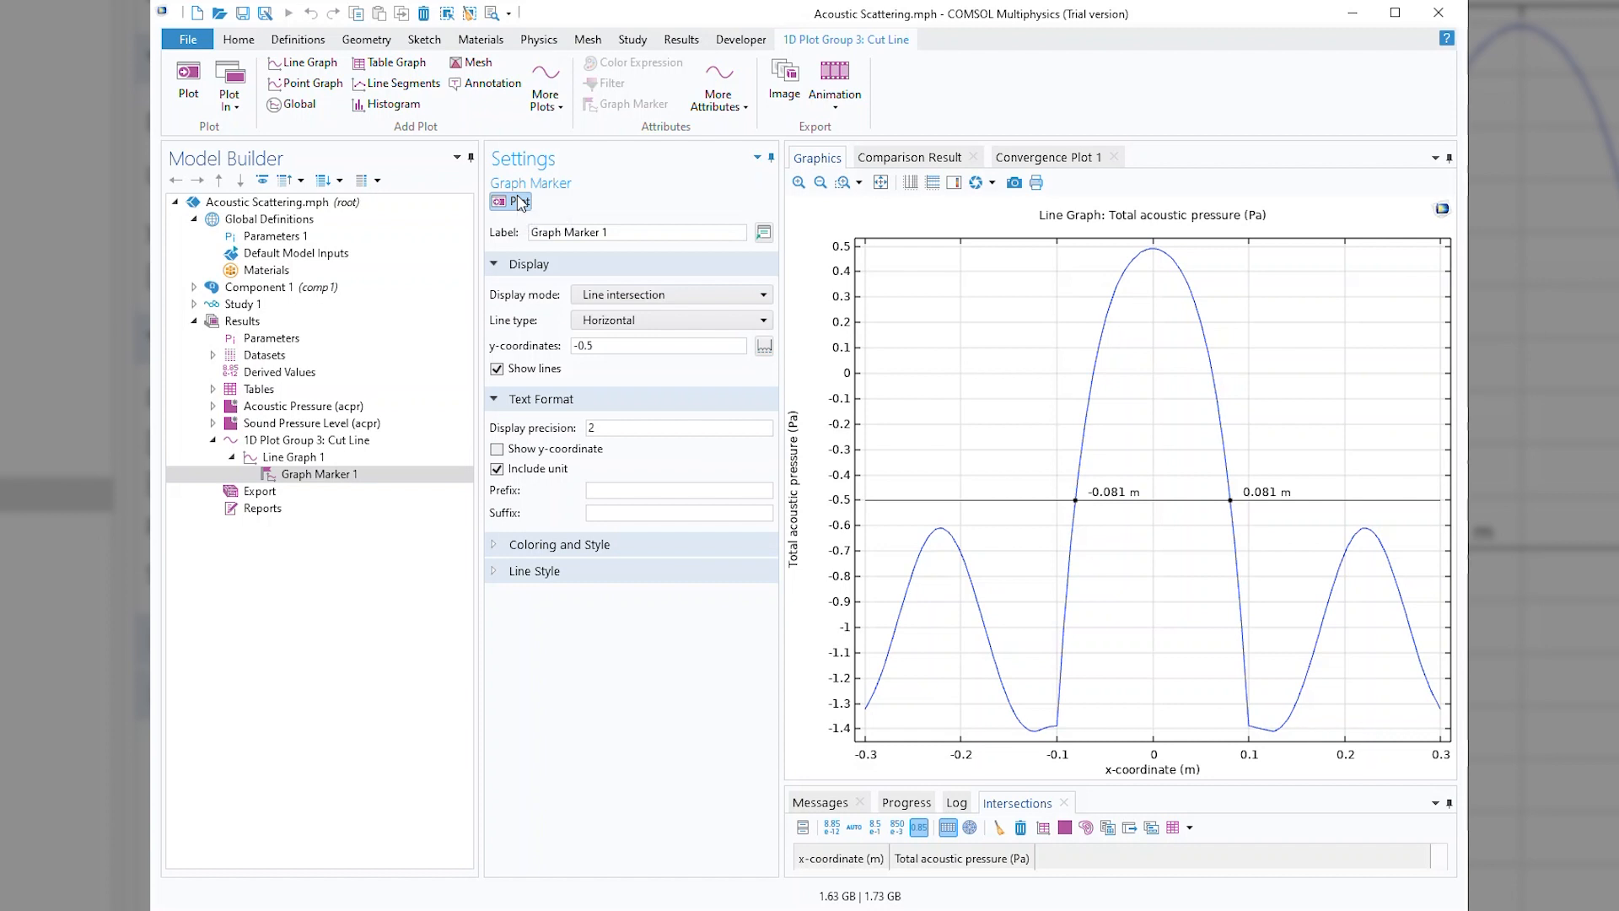
Change the graph marker's line type to Identity line and replot its intersections with the graph.
{"action": "left_click", "coordinate": [634, 323]}
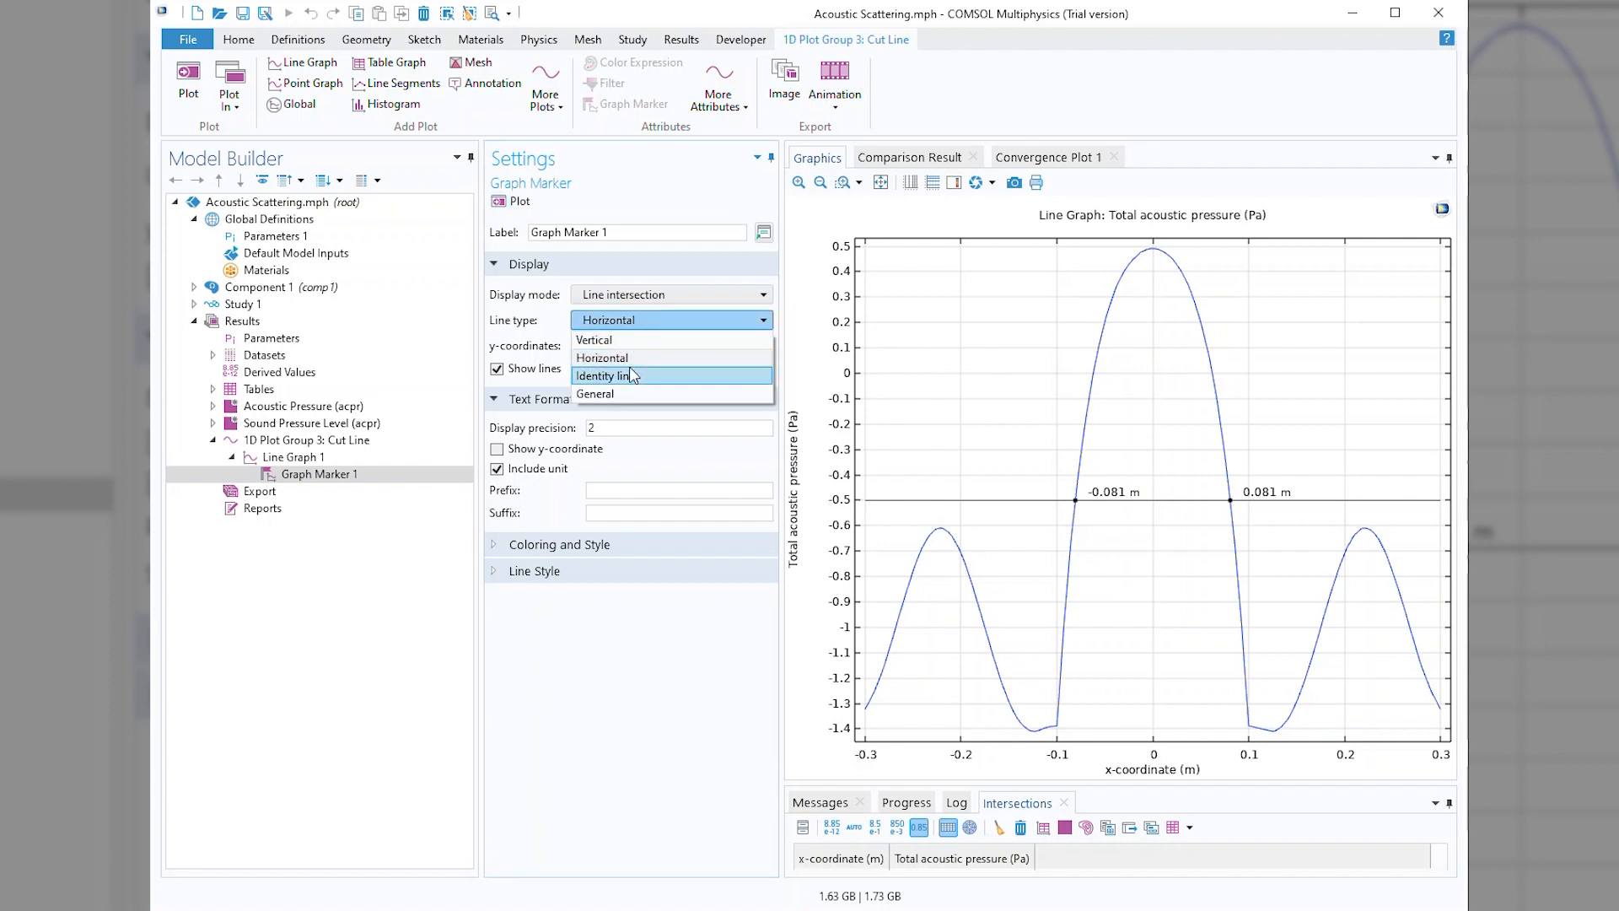
{"action": "left_click", "coordinate": [633, 376]}
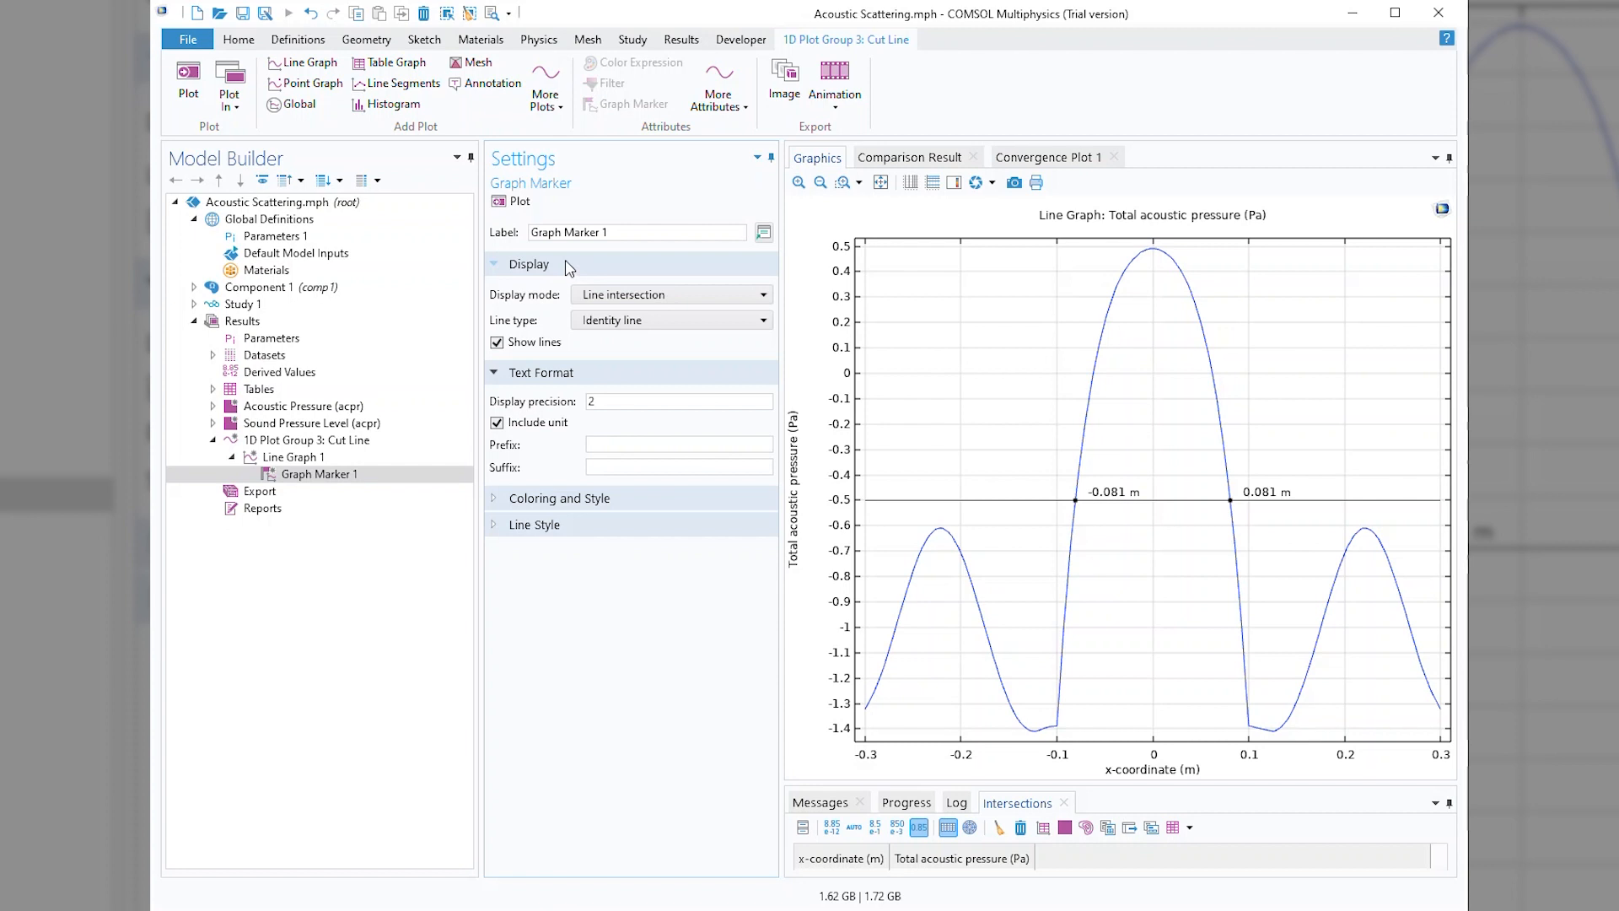
{"action": "left_click", "coordinate": [514, 203]}
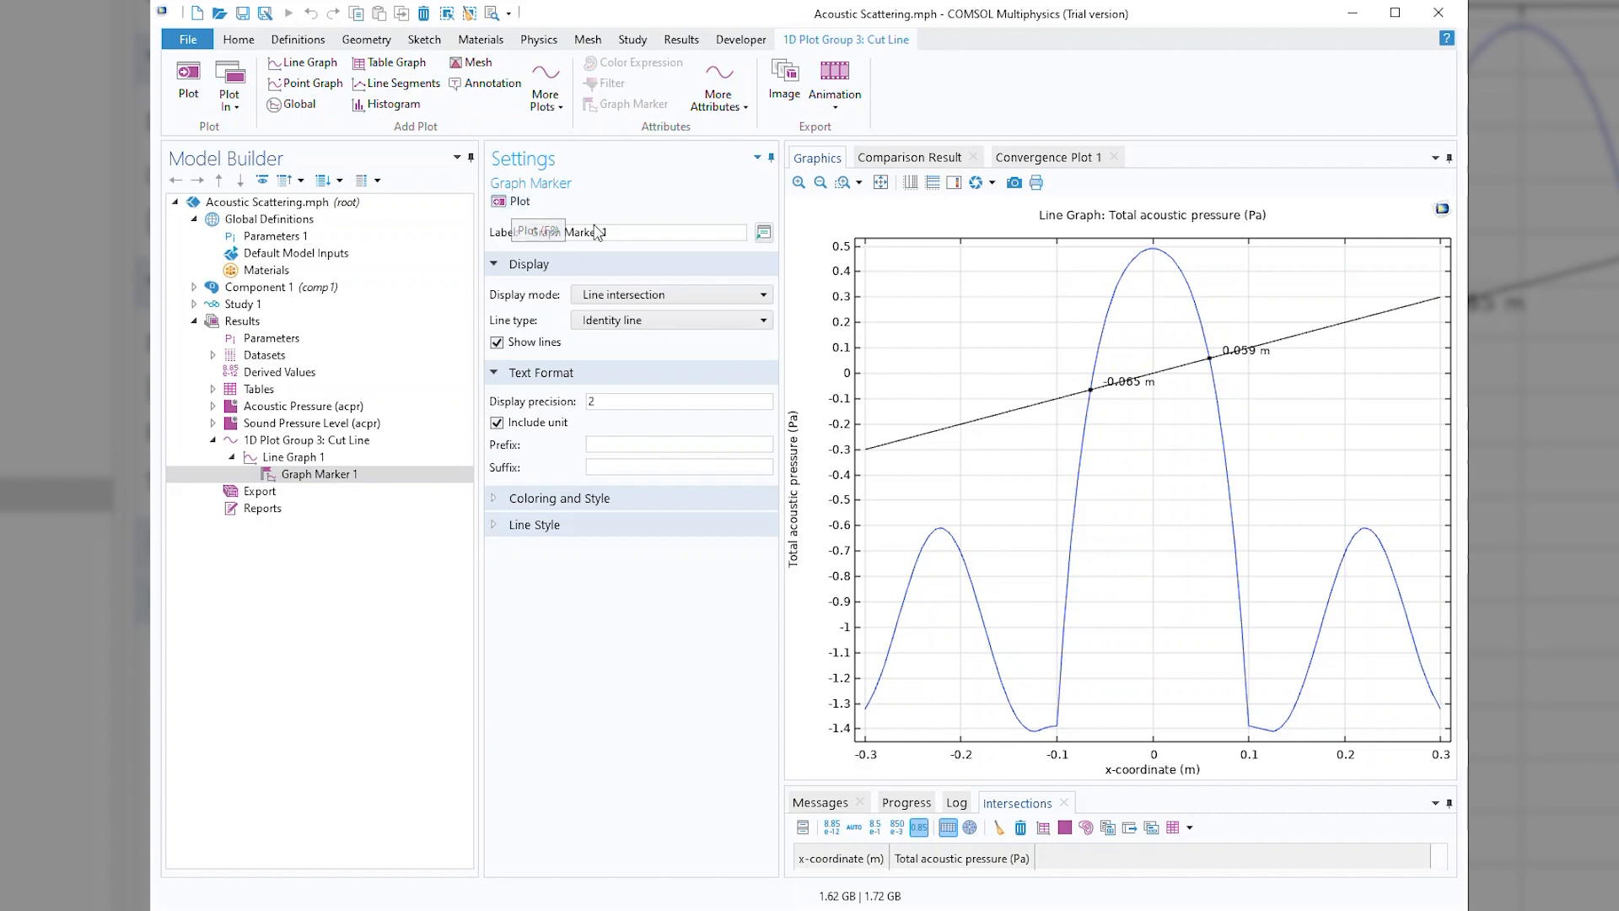
Change the line type to General, define the line with A = 2, B = 1 and C = 0.5, and replot.
{"action": "left_click", "coordinate": [708, 320]}
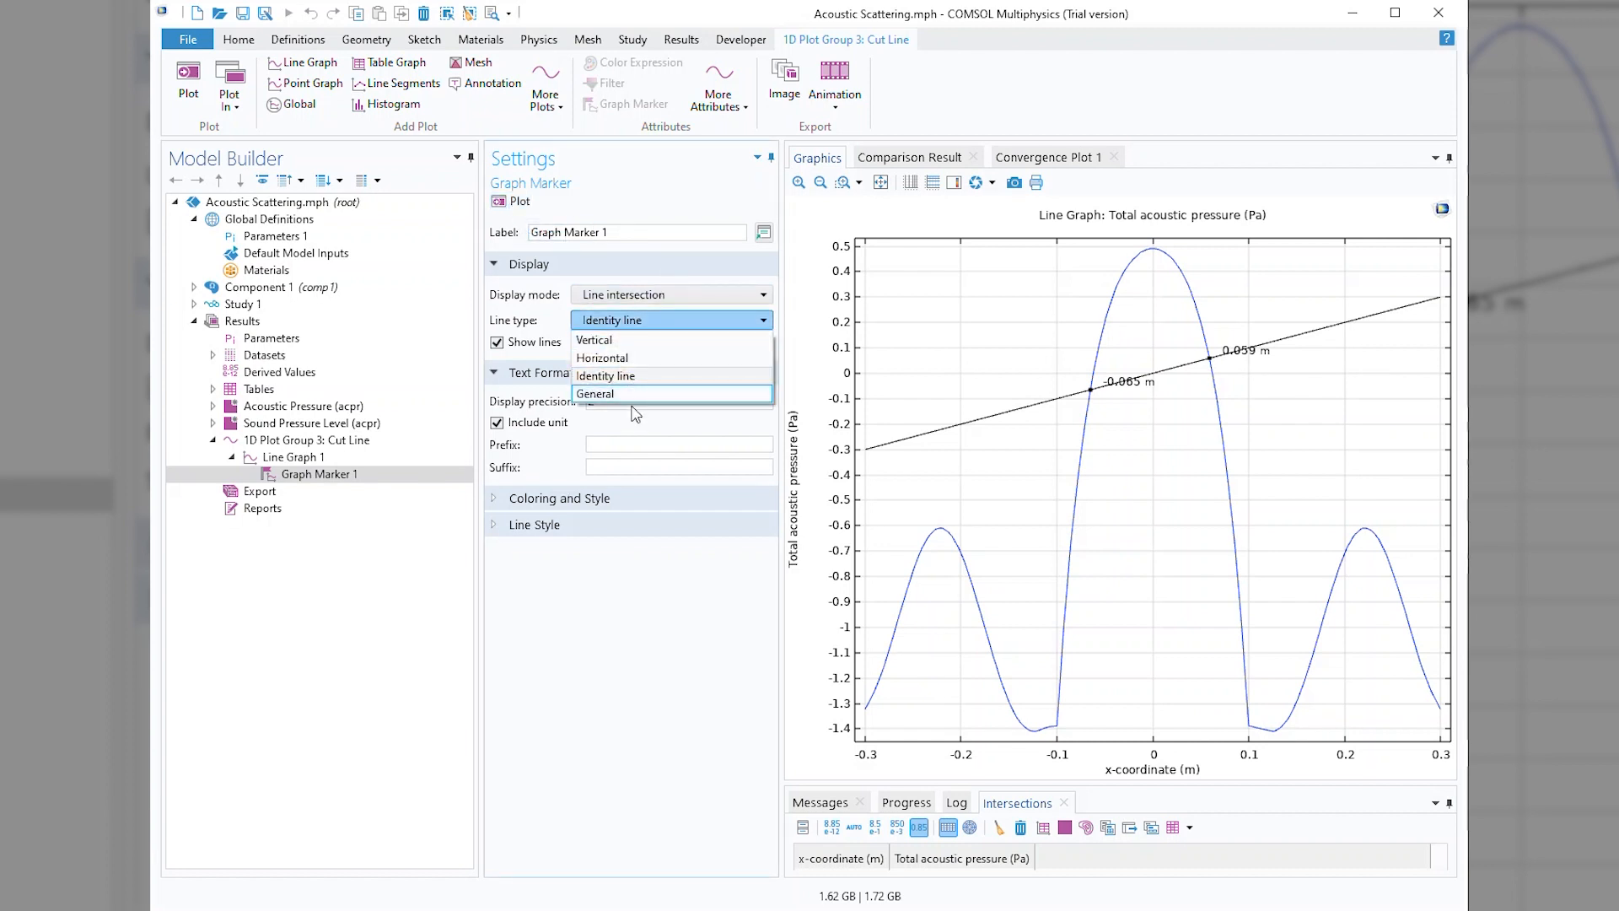
{"action": "left_click", "coordinate": [635, 389]}
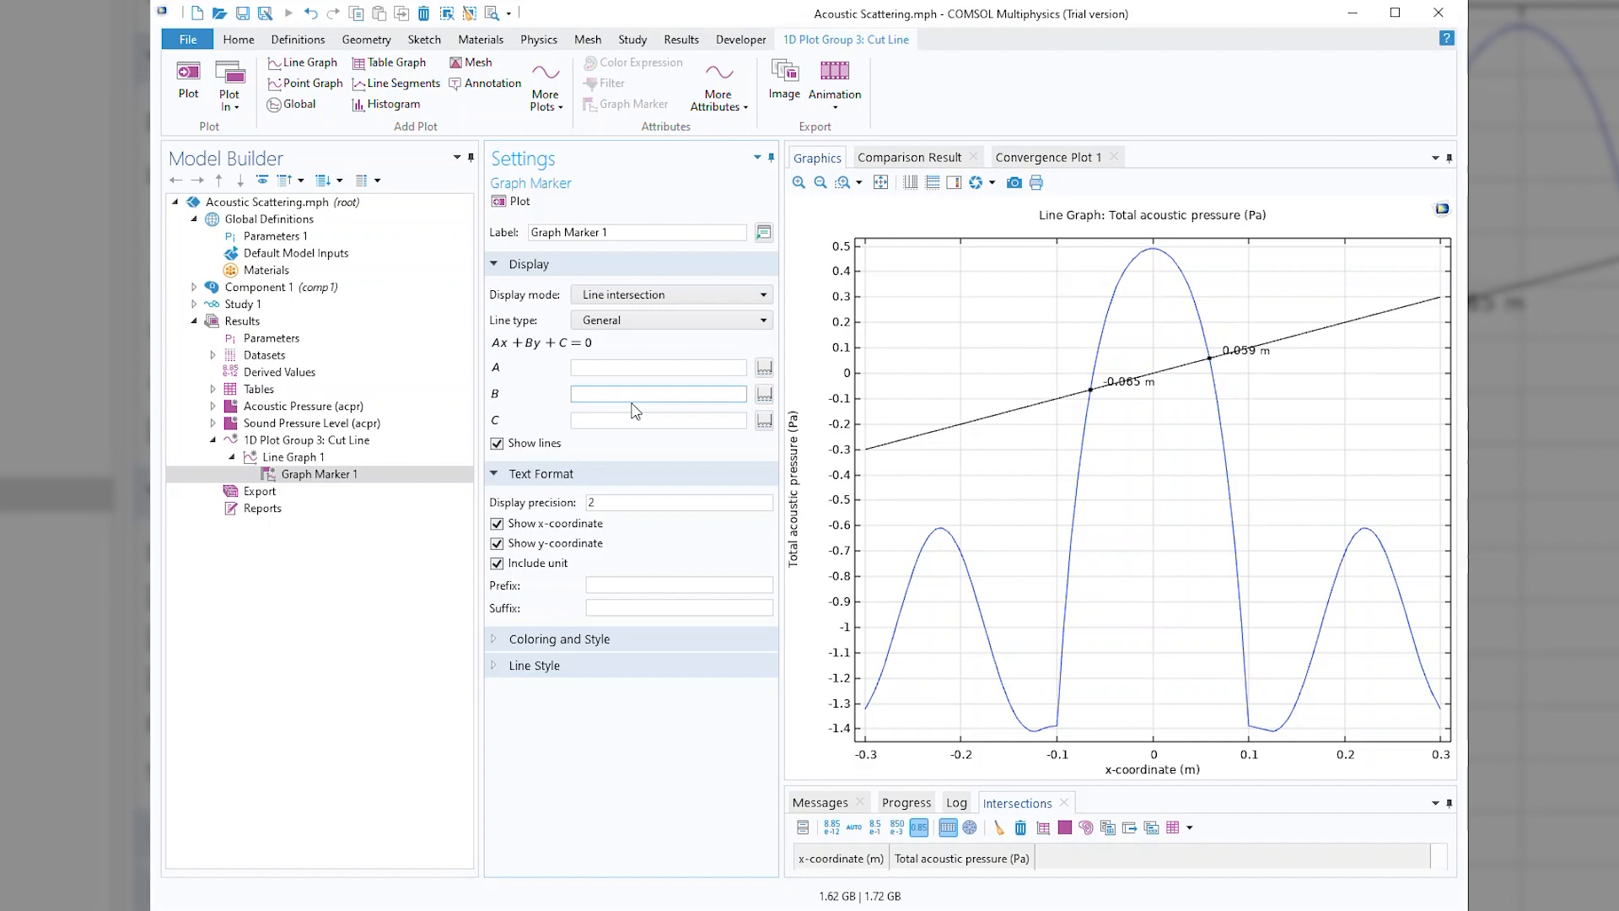
{"action": "left_click", "coordinate": [598, 367]}
{"action": "left_click", "coordinate": [587, 368]}
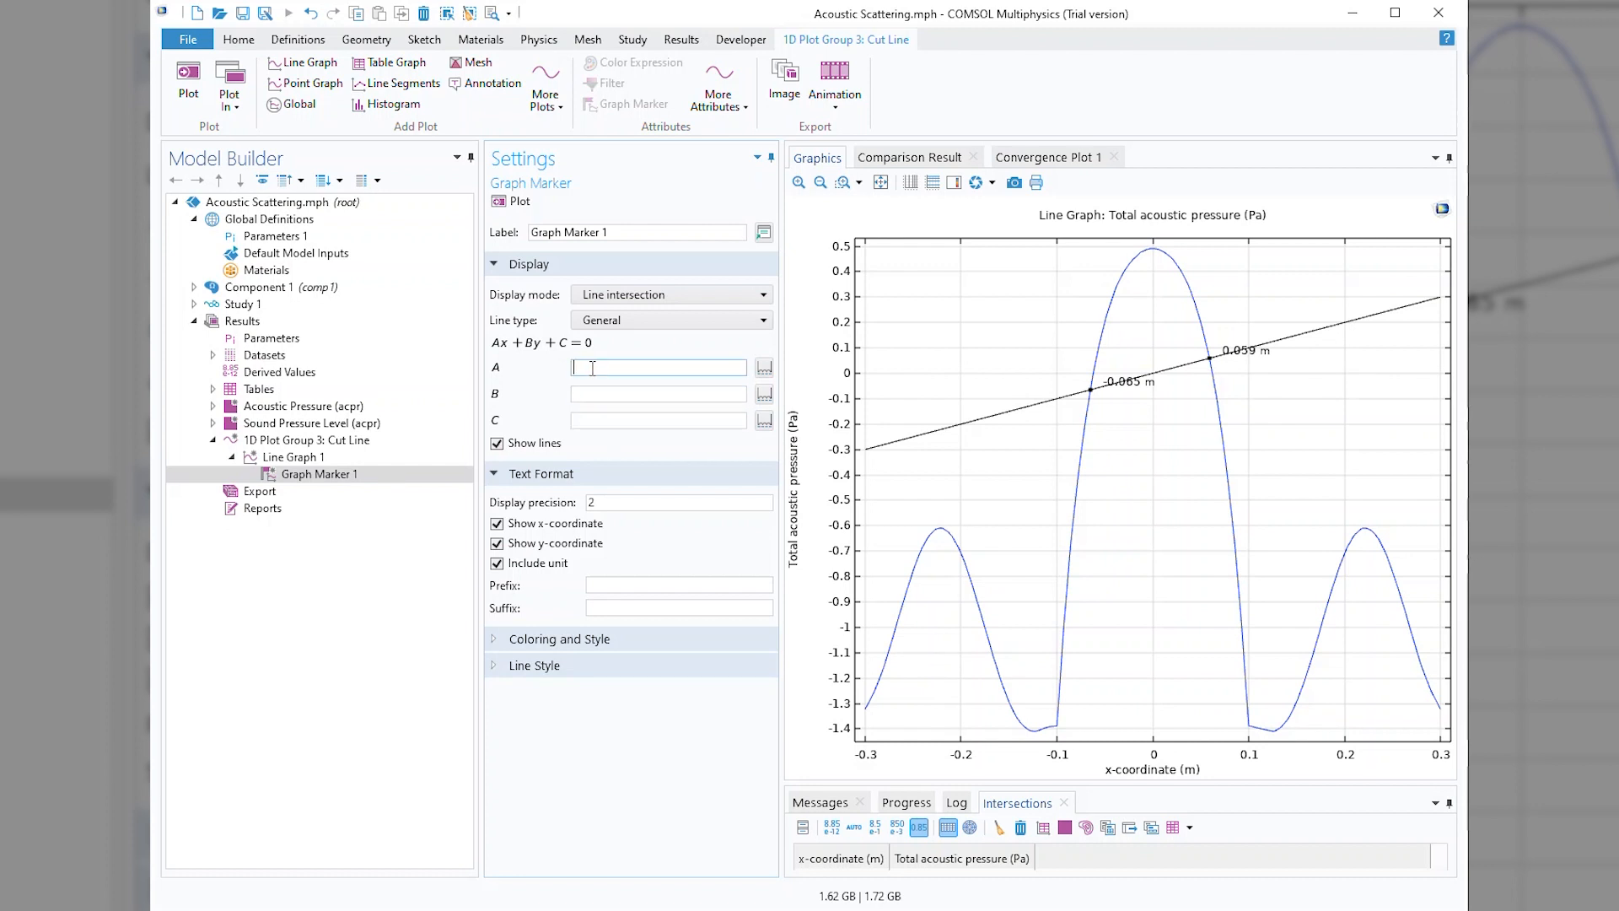
{"action": "type", "text": "2"}
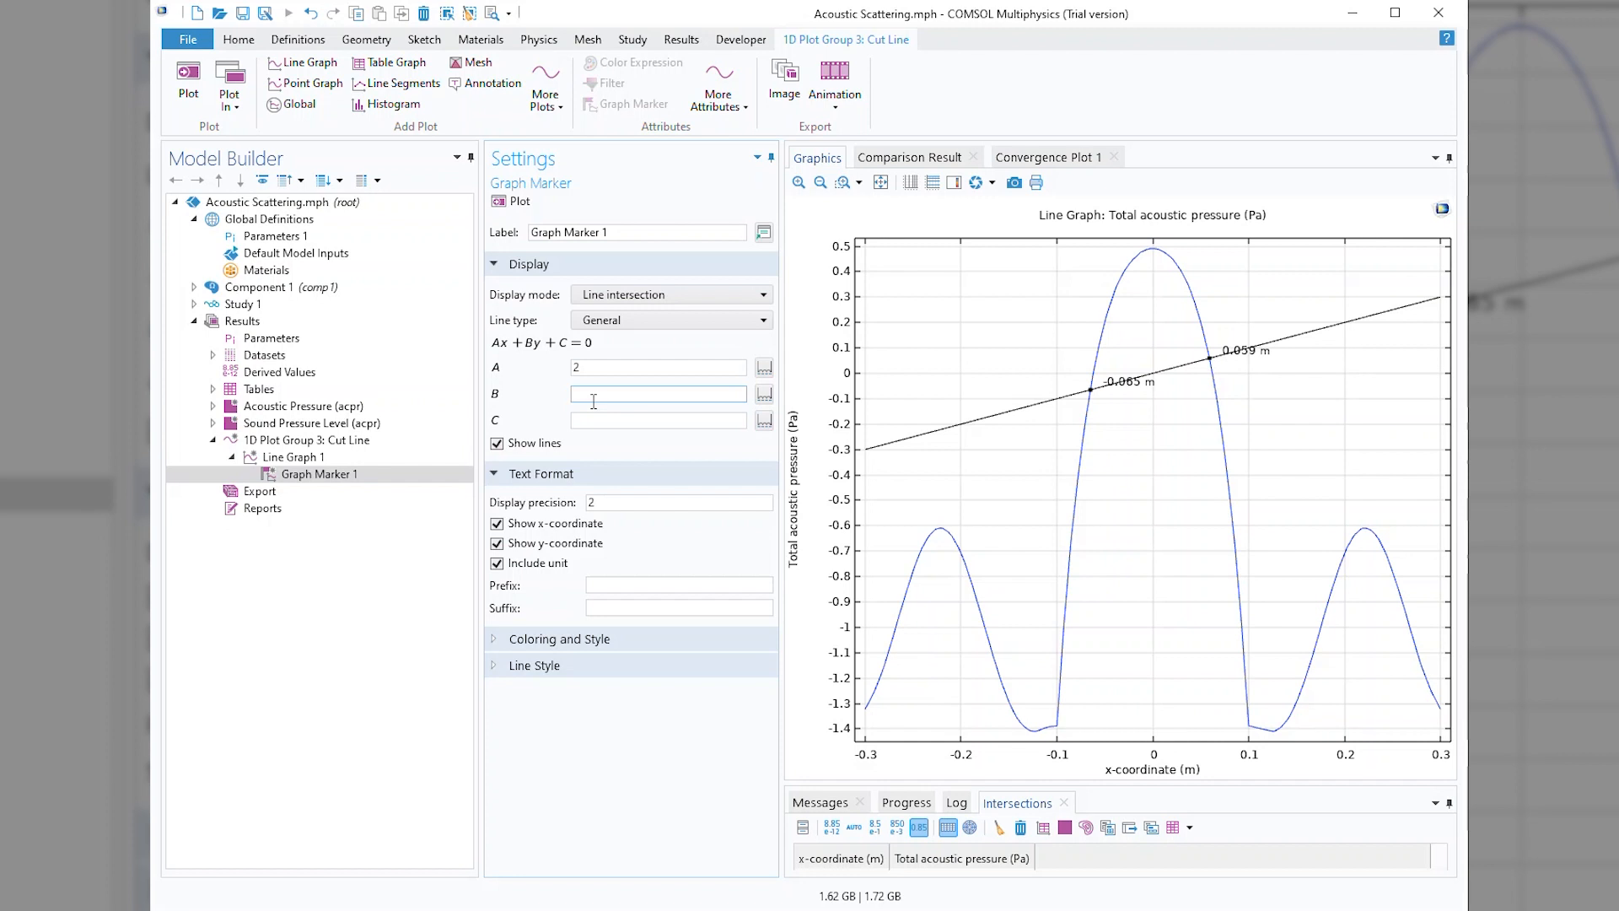
{"action": "type", "text": "1"}
{"action": "left_click", "coordinate": [605, 420]}
{"action": "type", "text": "0.5"}
{"action": "left_click", "coordinate": [517, 201]}
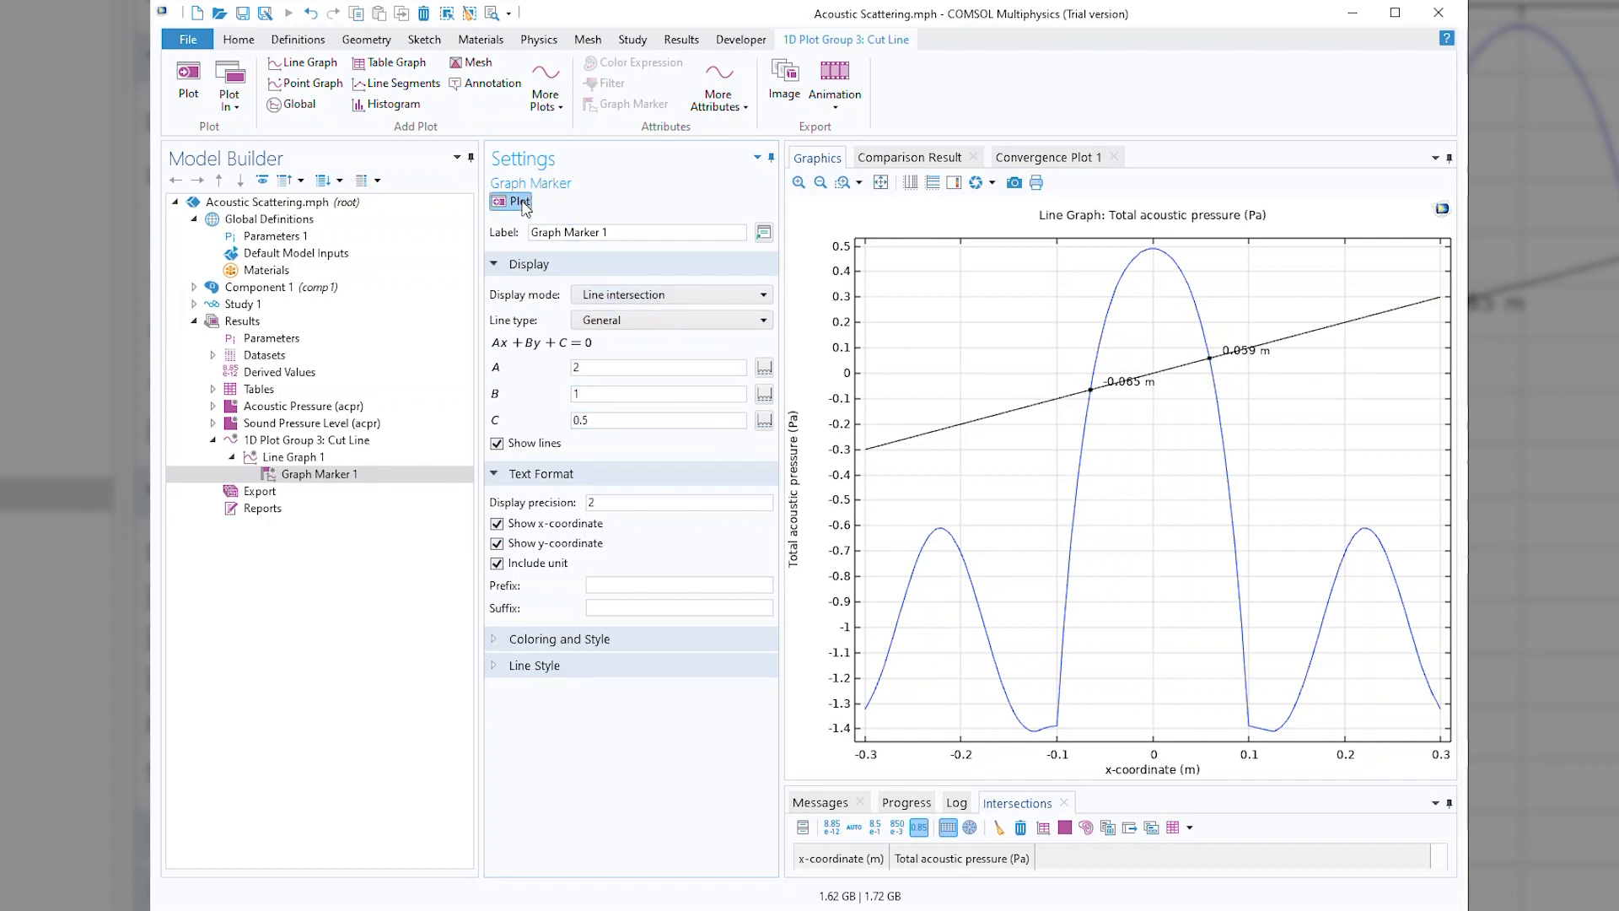